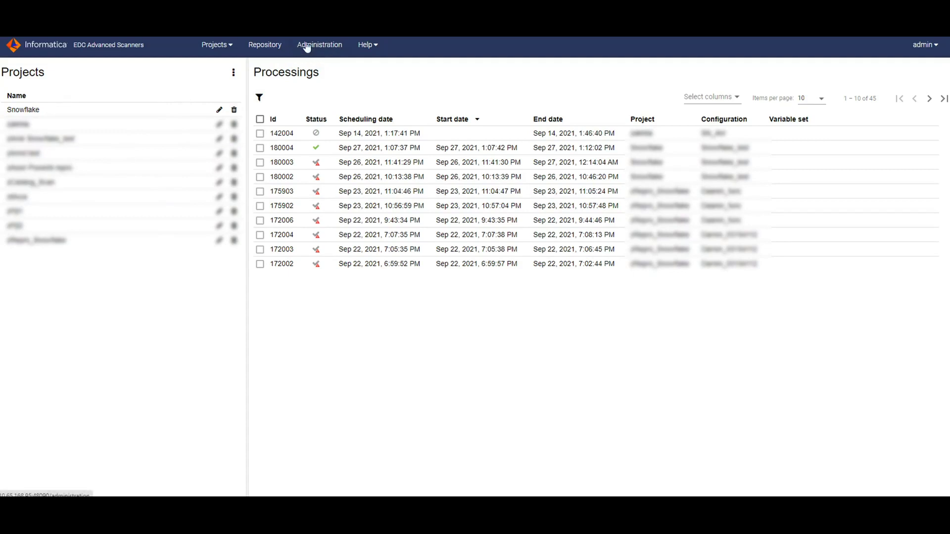
Open the connection registry in the administration area.
click(330, 47)
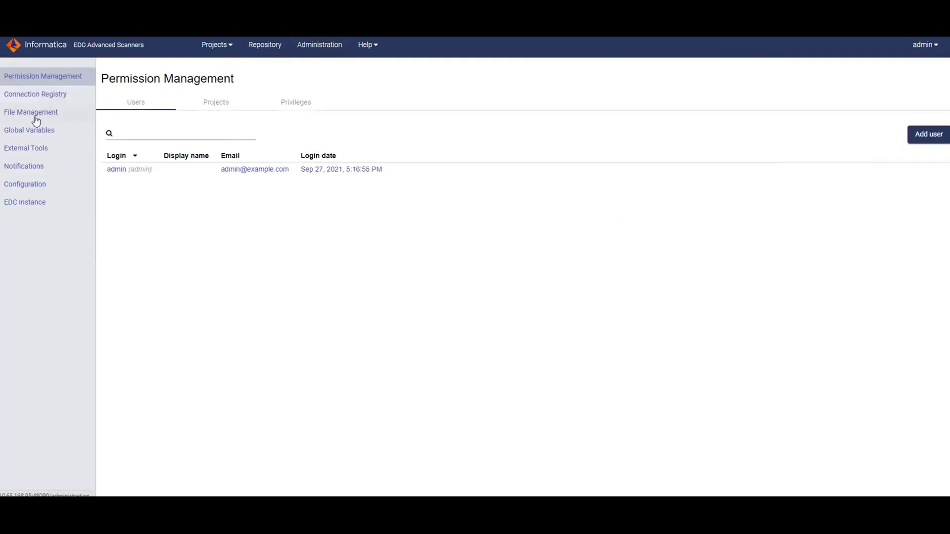
click(51, 96)
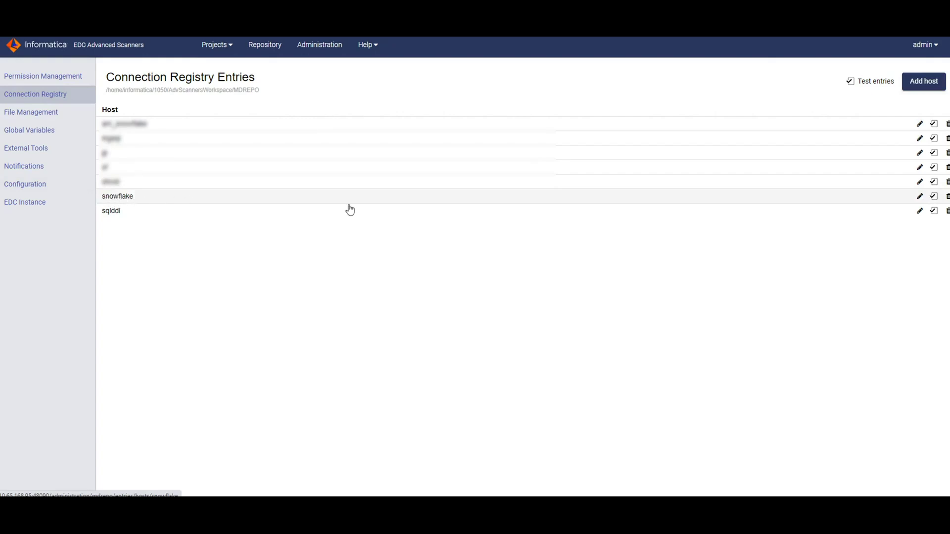
click(917, 85)
click(212, 117)
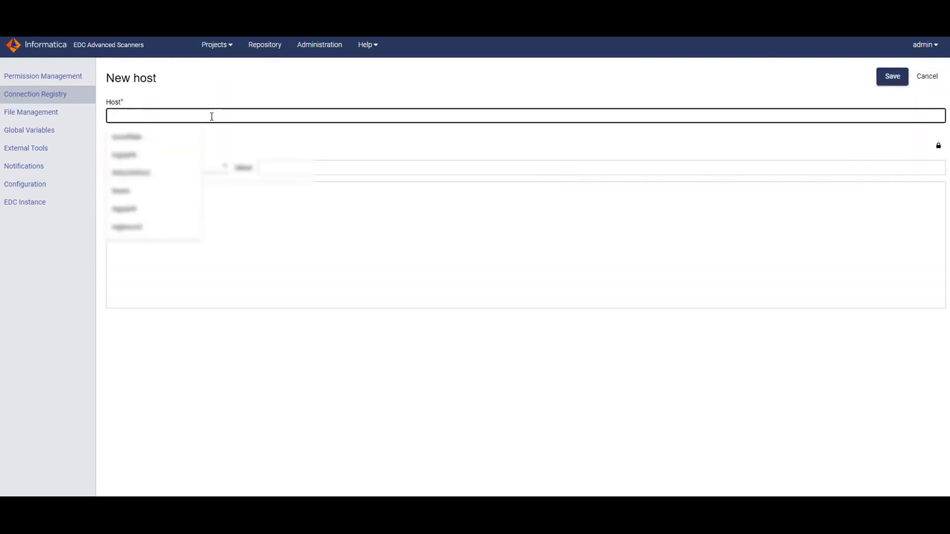
text(a)
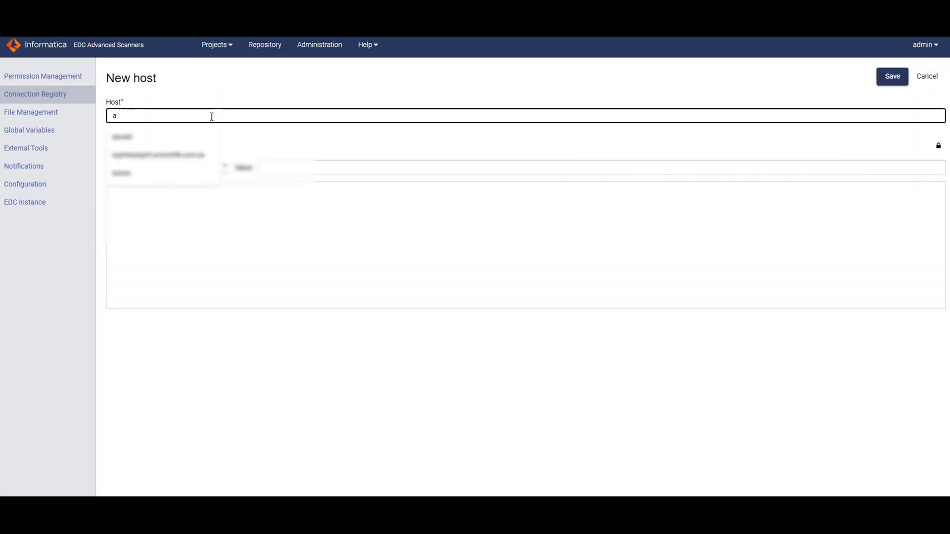
text(c)
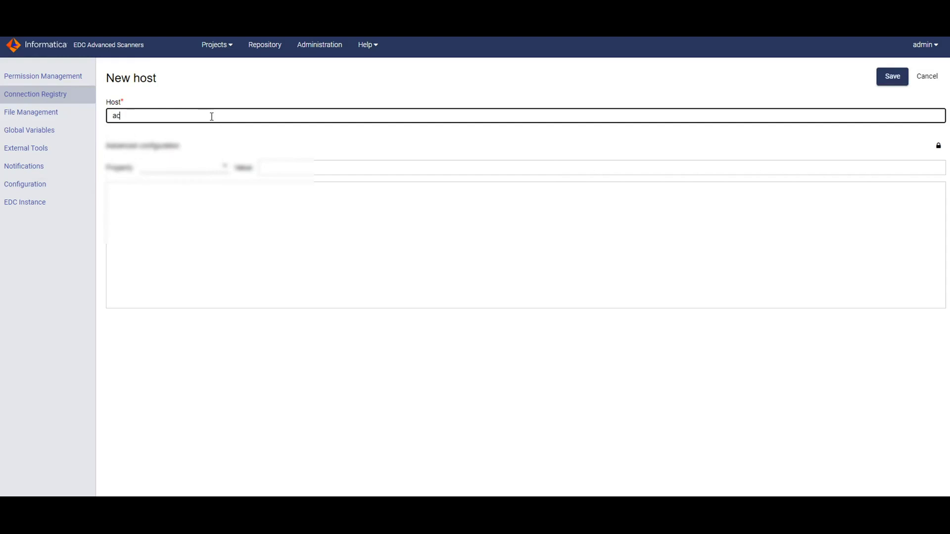
text(bcd)
key(BackSpace)
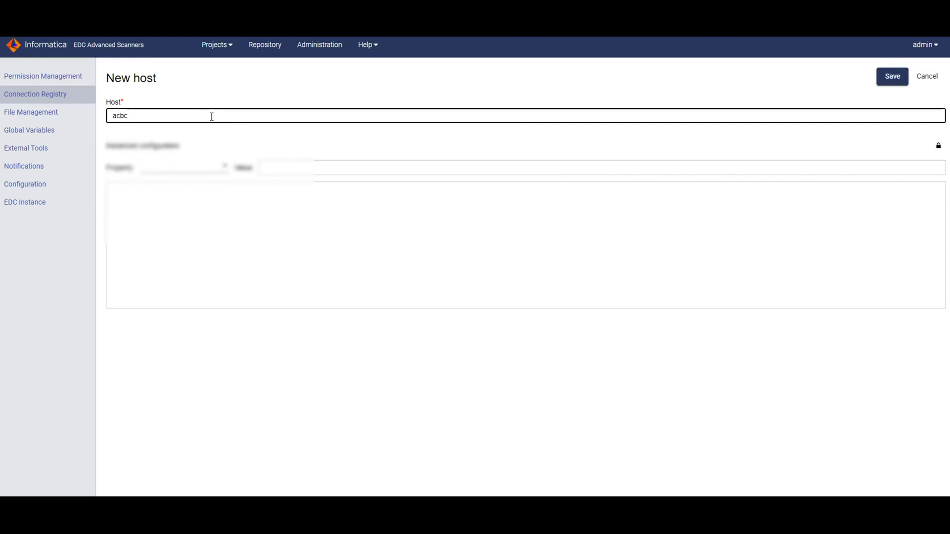
key(BackSpace)
key(BackSpace)
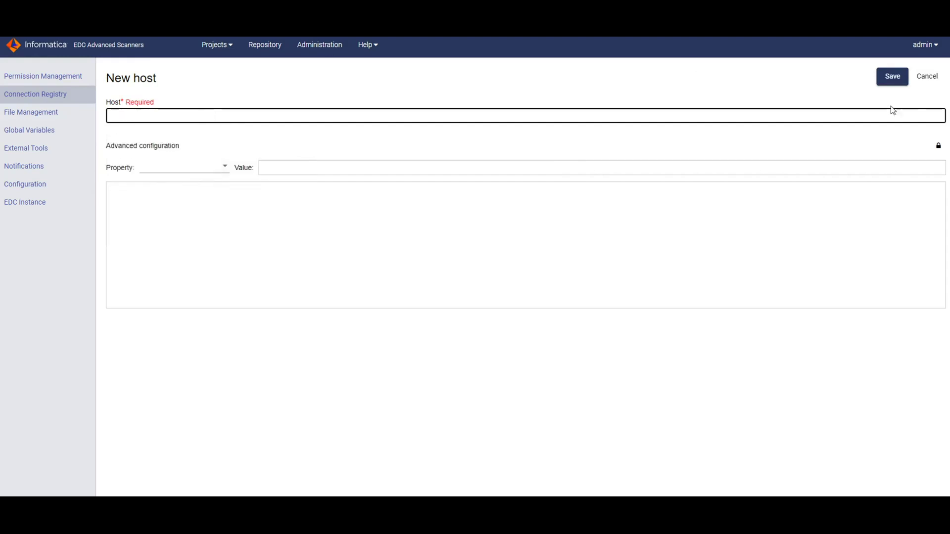
click(919, 76)
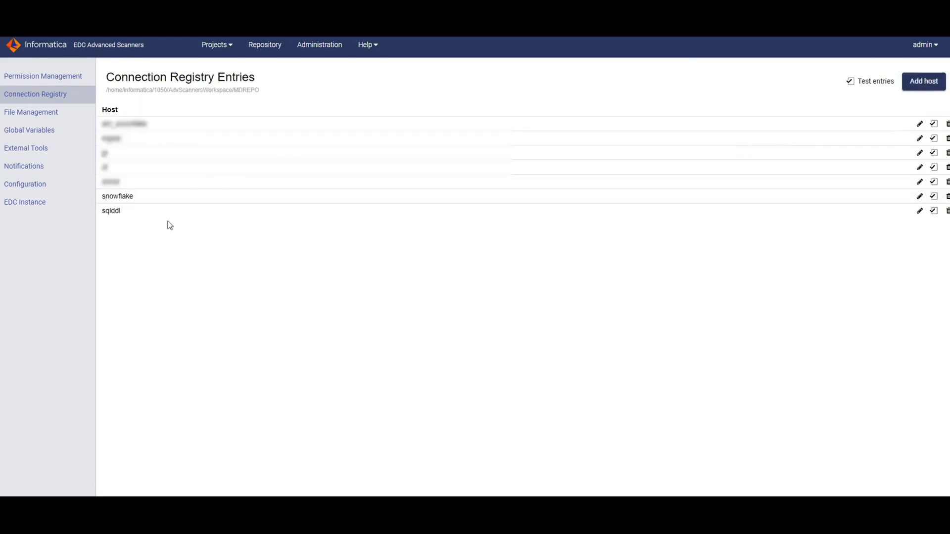
Open the snowflake host from the connection registry entries.
click(124, 197)
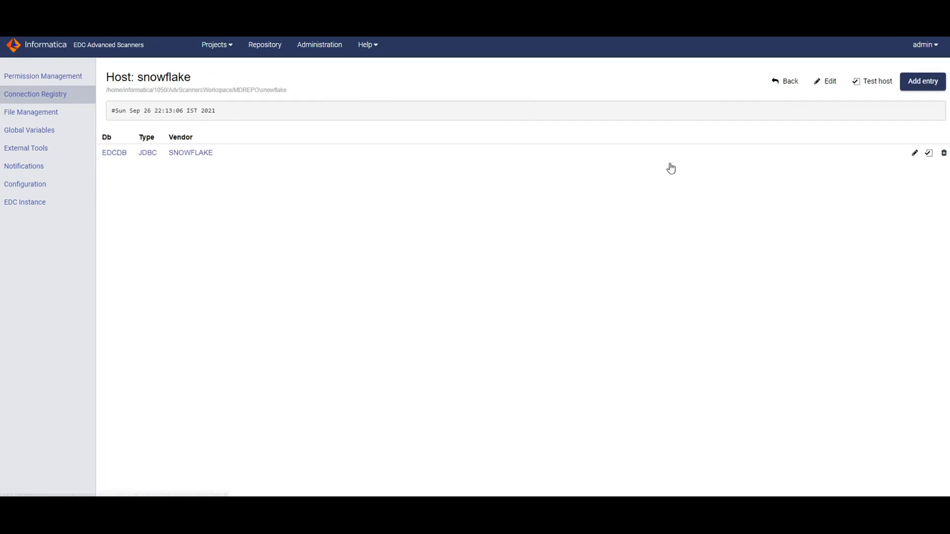
click(919, 84)
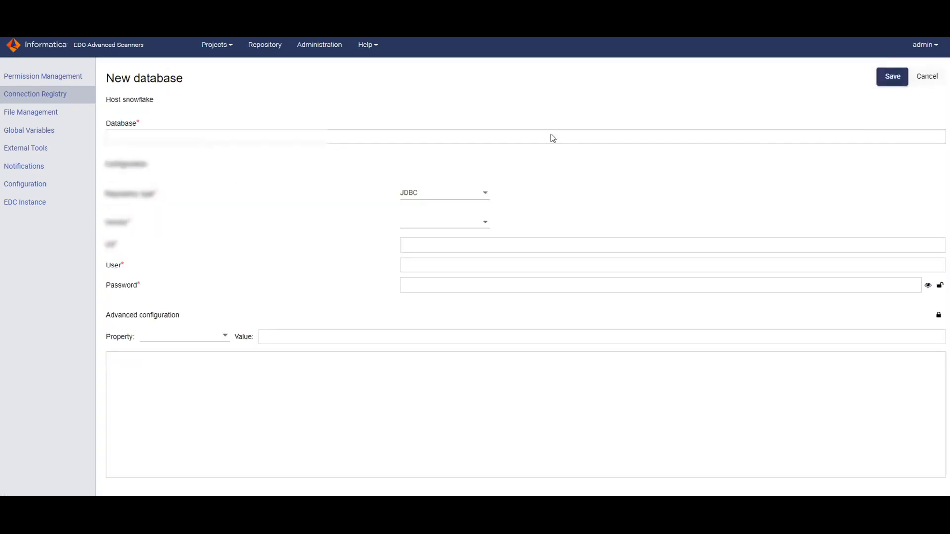
click(201, 135)
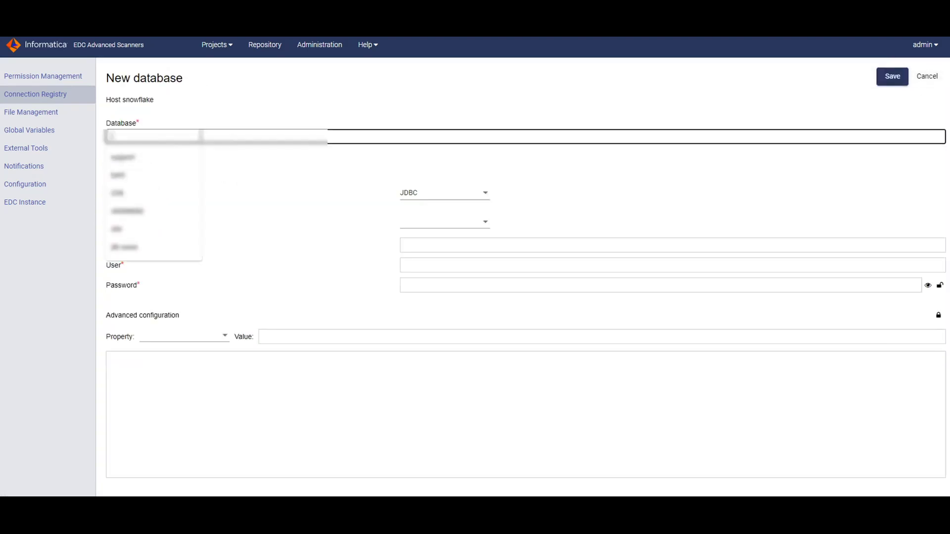
click(250, 170)
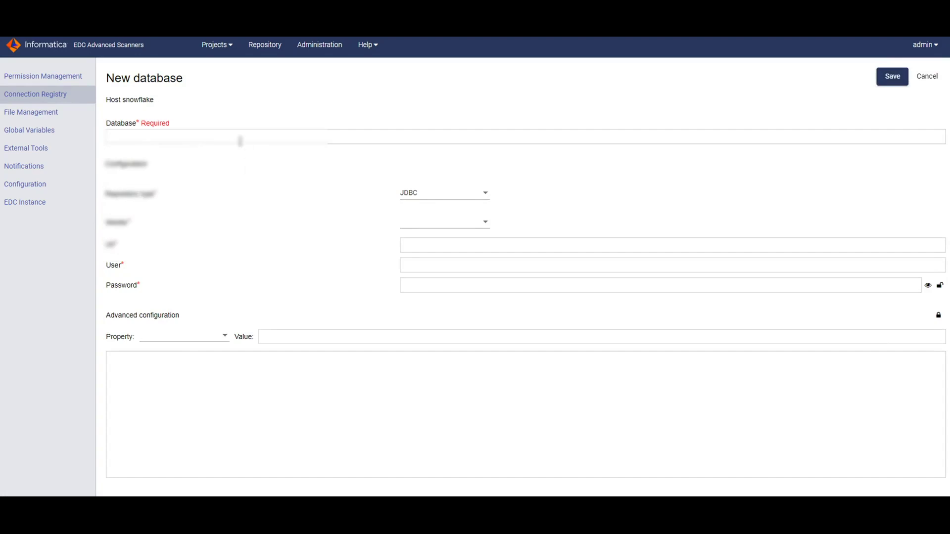
click(470, 194)
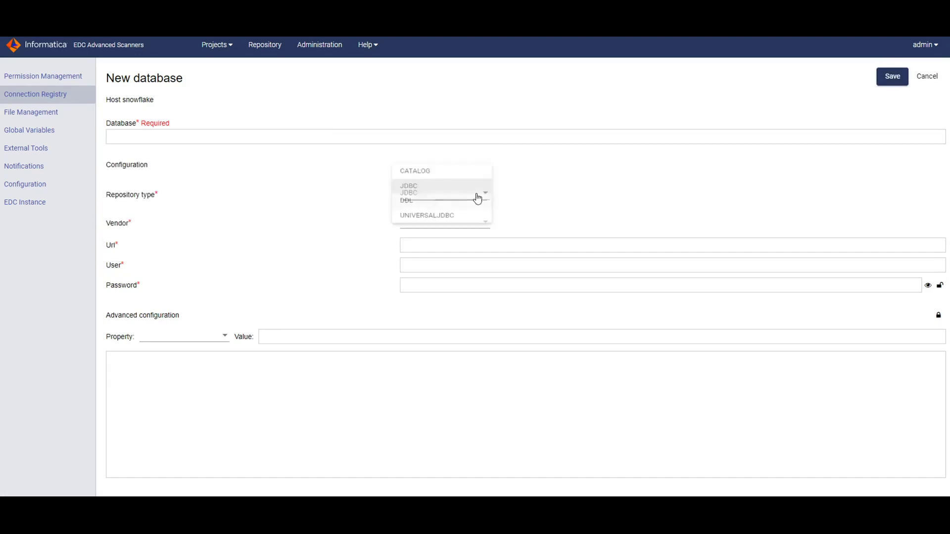
click(472, 187)
click(484, 226)
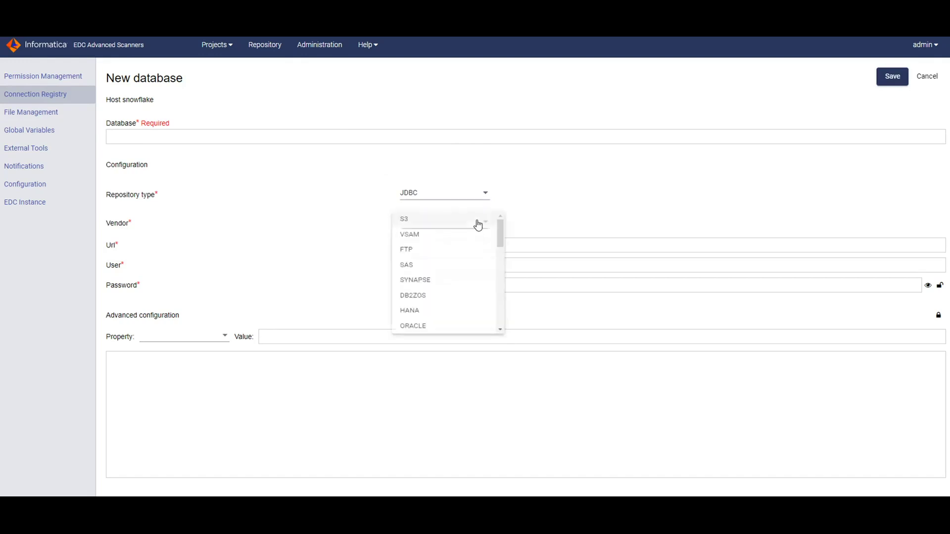
scroll(442, 270, down, 5)
scroll(442, 272, down, 6)
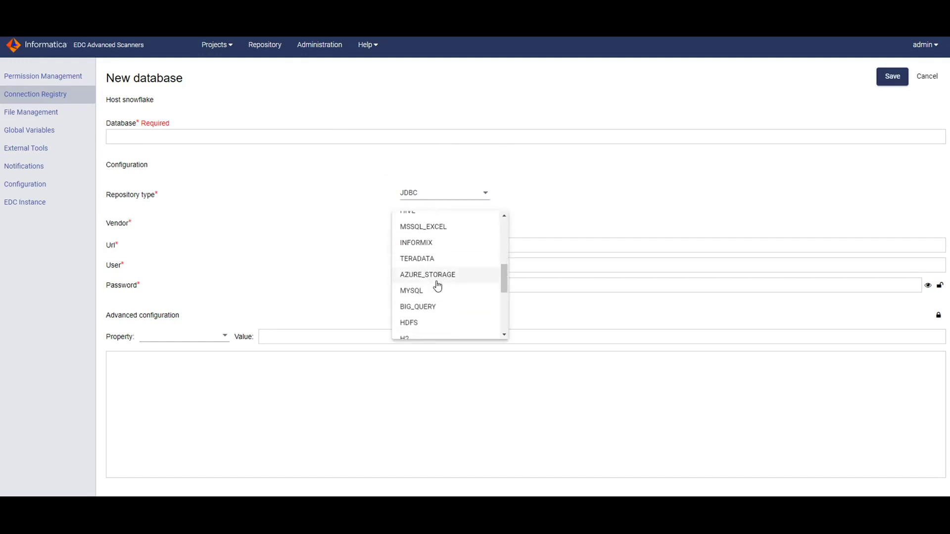
click(438, 284)
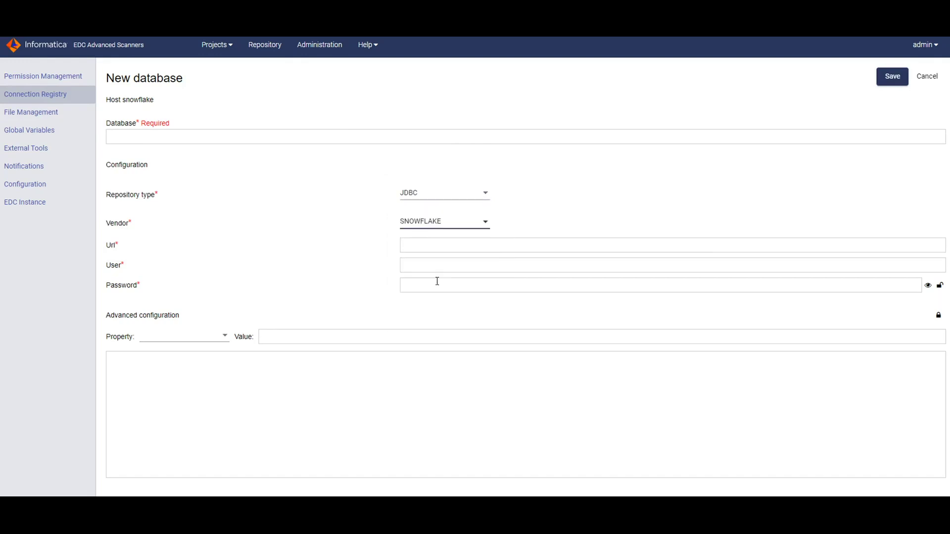
click(405, 244)
click(373, 243)
click(928, 77)
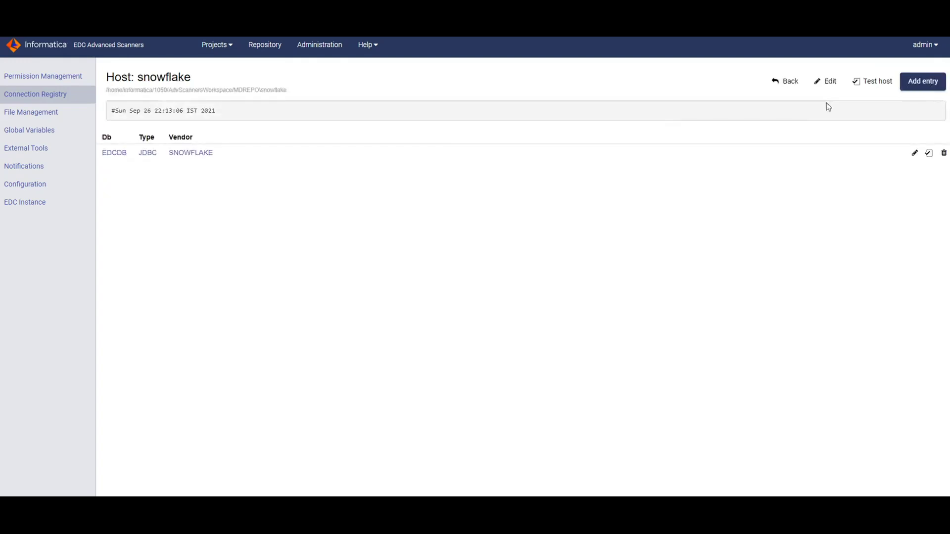
Test the EDCDB database entry of the snowflake host, check the driver used, and close the test results.
click(111, 154)
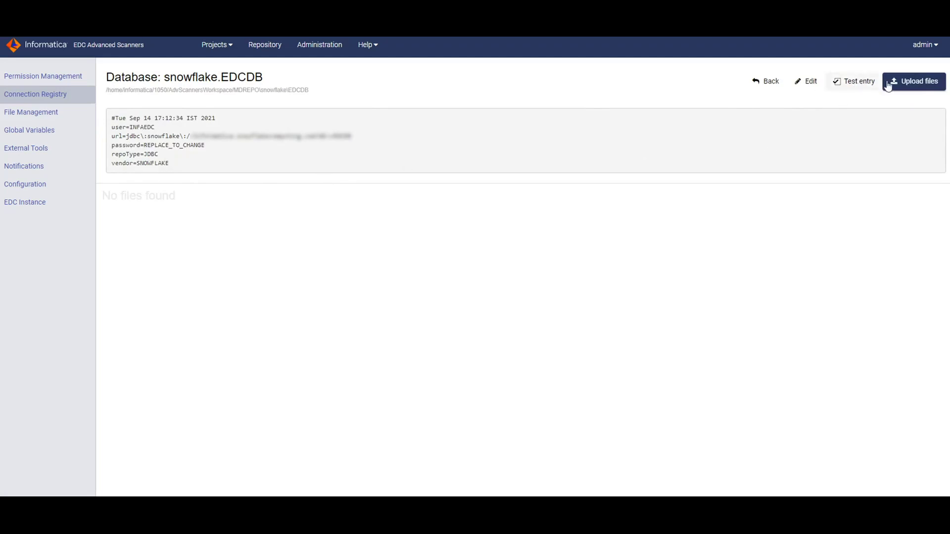
click(859, 85)
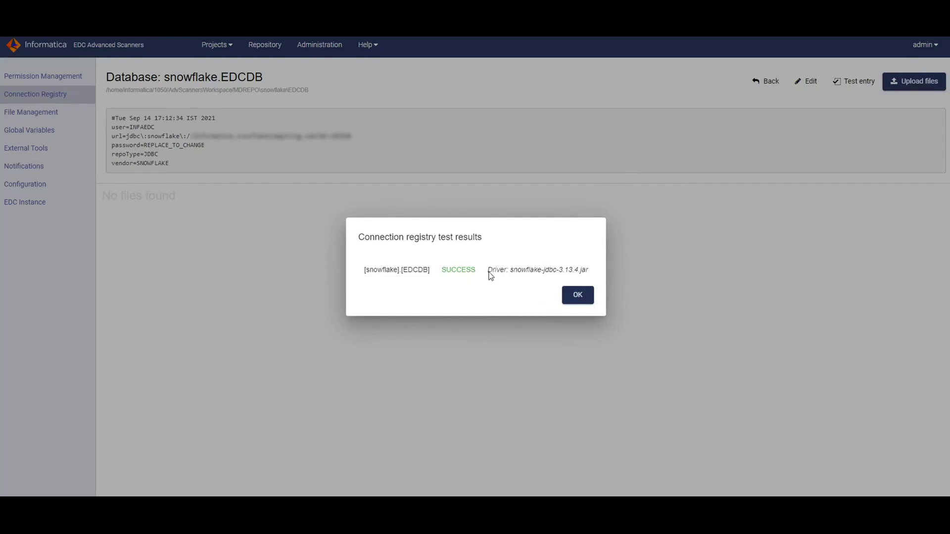
drag(489, 272, 590, 275)
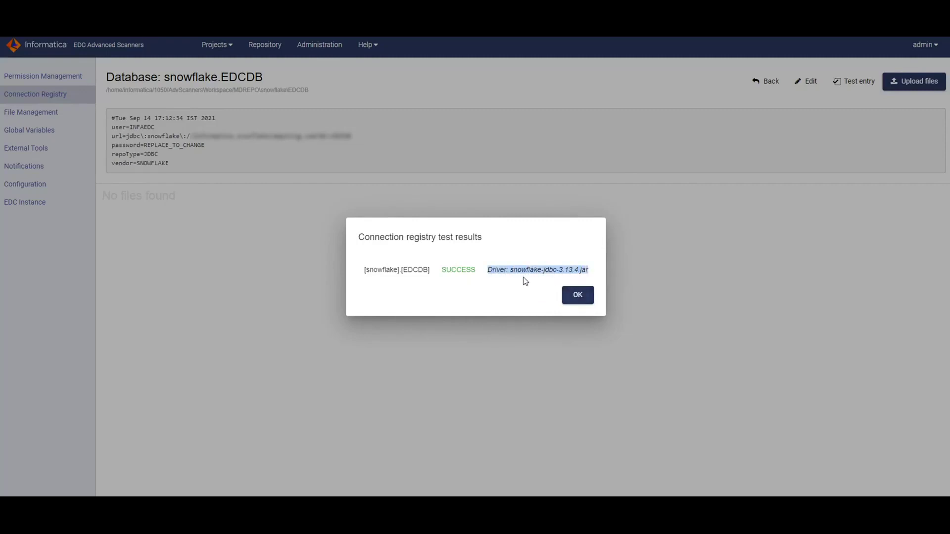
click(517, 281)
click(579, 297)
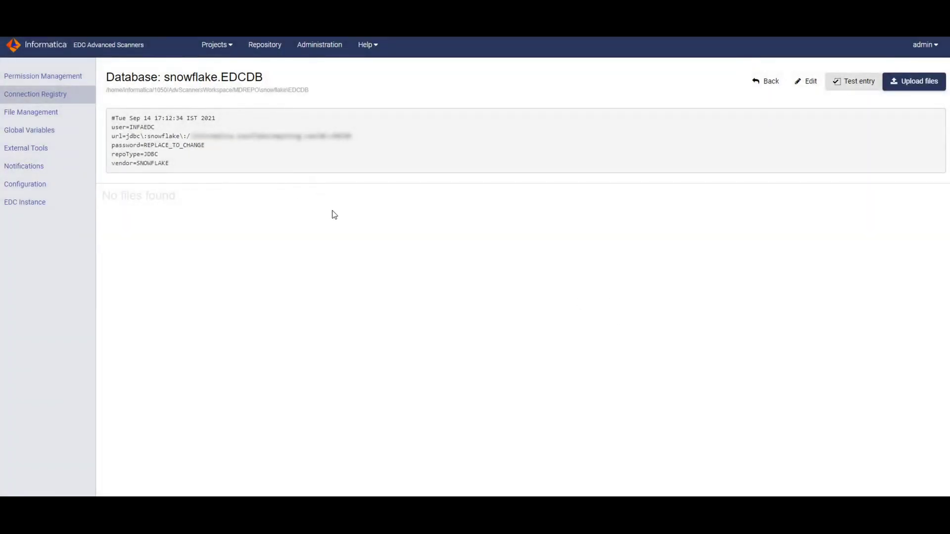
Create a new project named ABCD from the home page and save it.
click(111, 45)
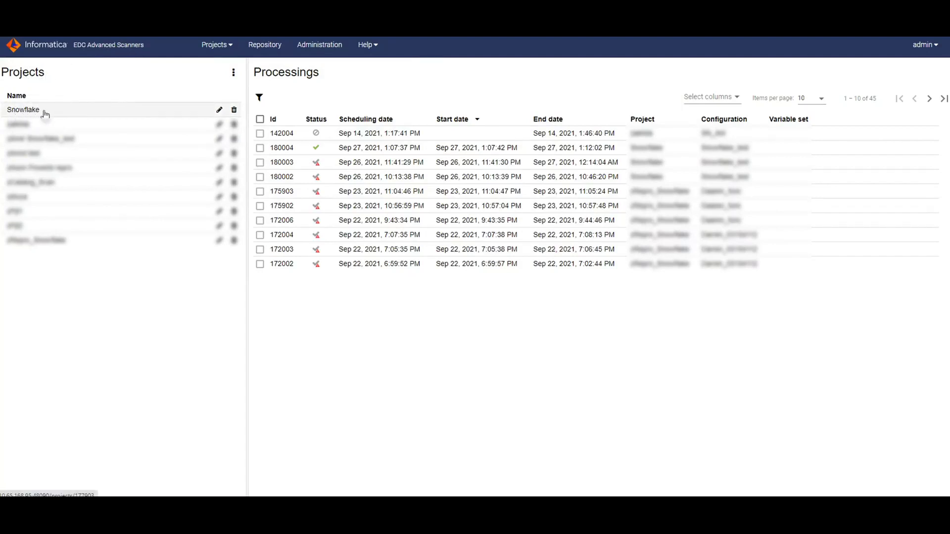
click(233, 75)
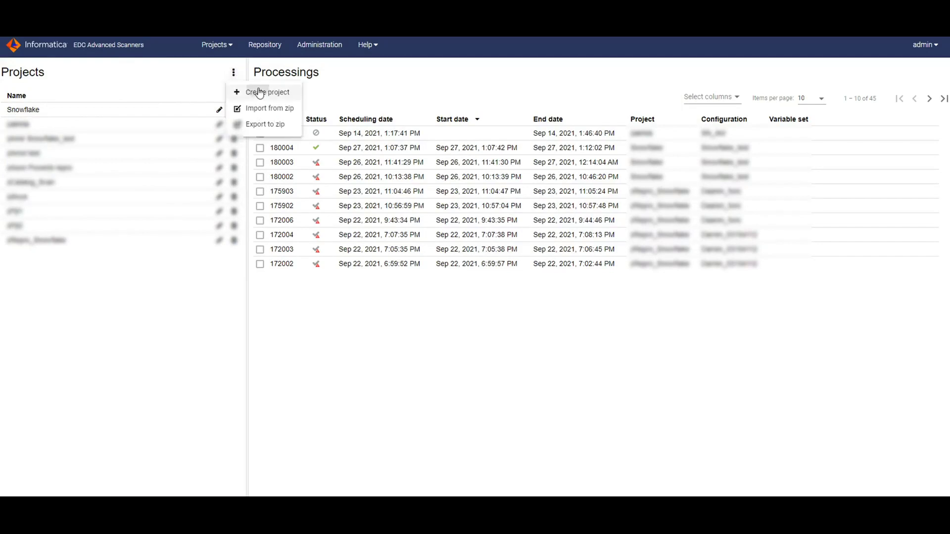
click(259, 90)
click(132, 91)
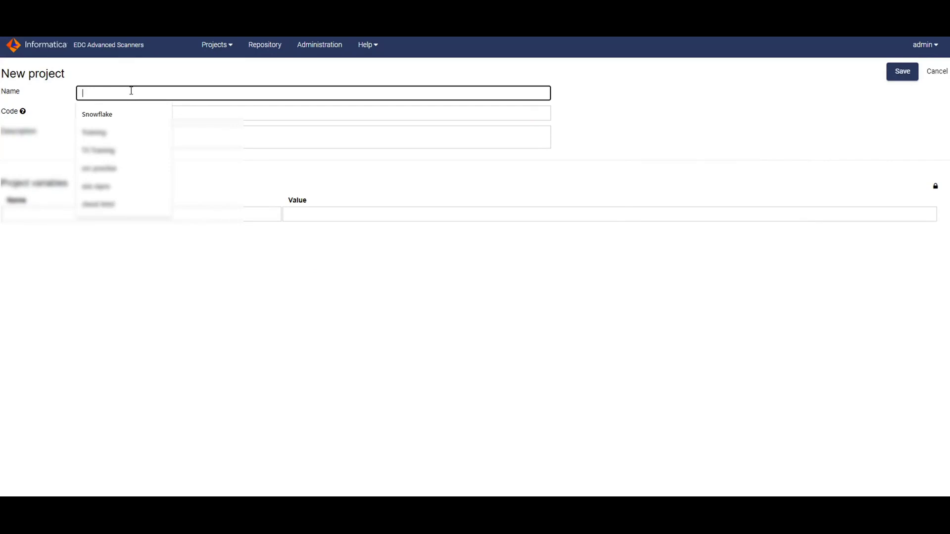
text(ABCD)
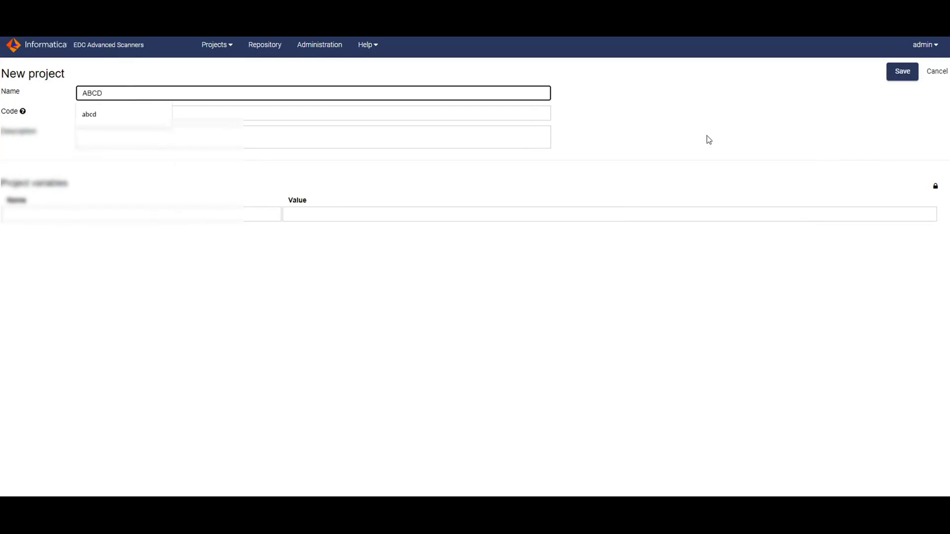
click(903, 71)
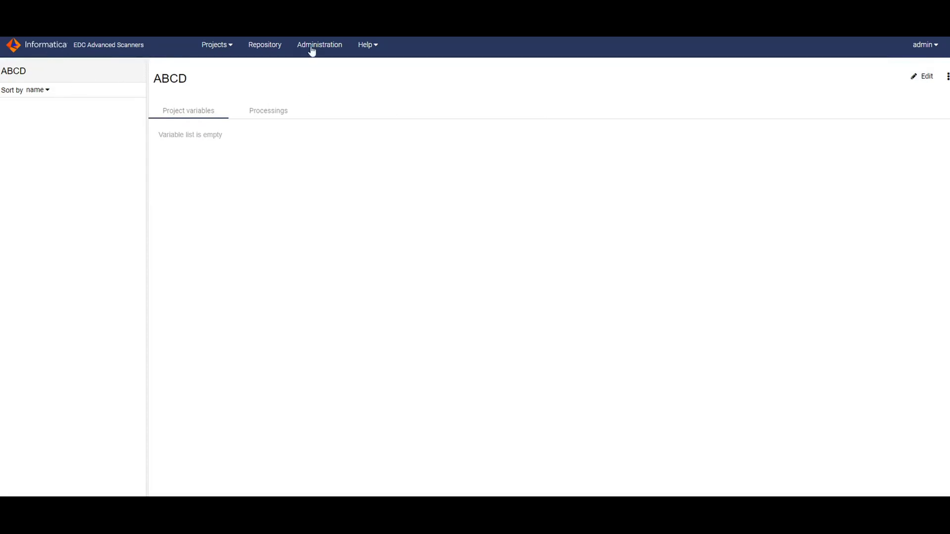
Assign the admin user the Owner role on the ABCD project in permission management and save the roles.
click(328, 49)
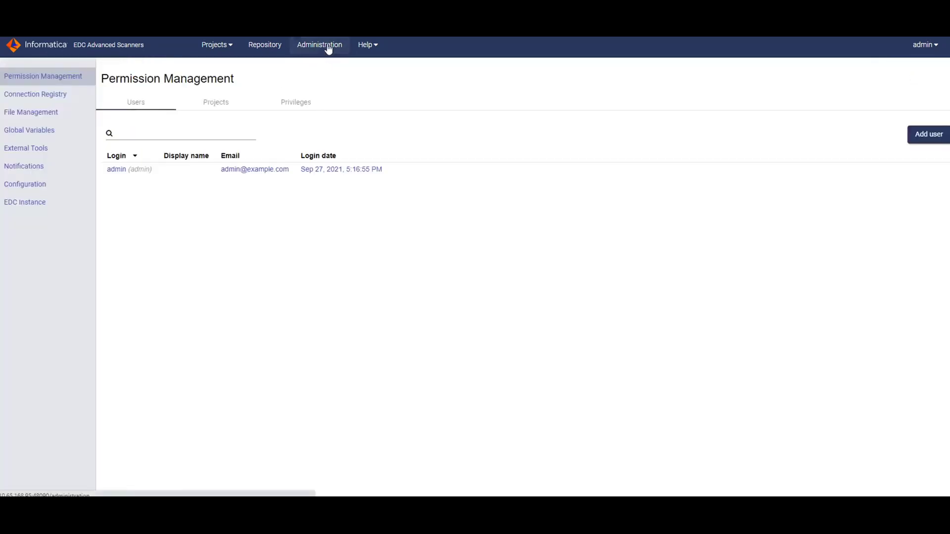
click(221, 103)
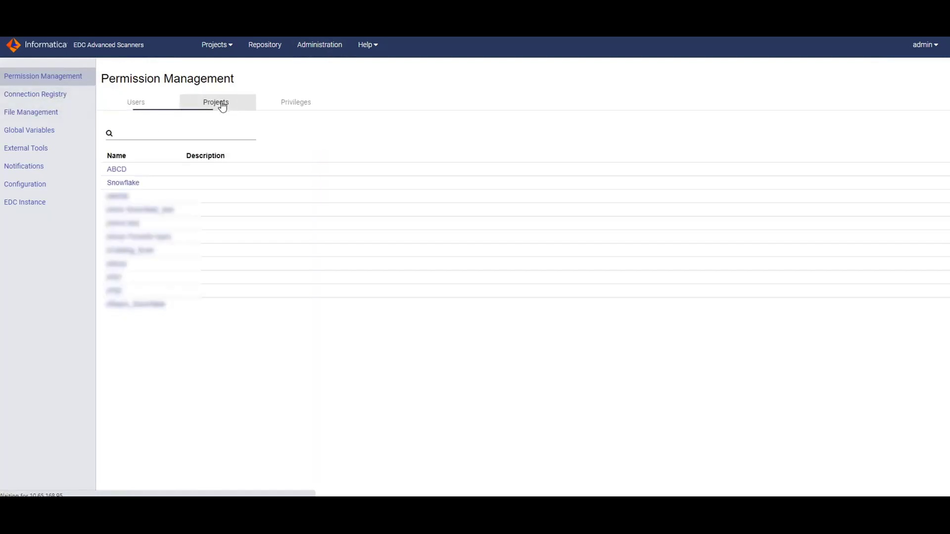
click(118, 170)
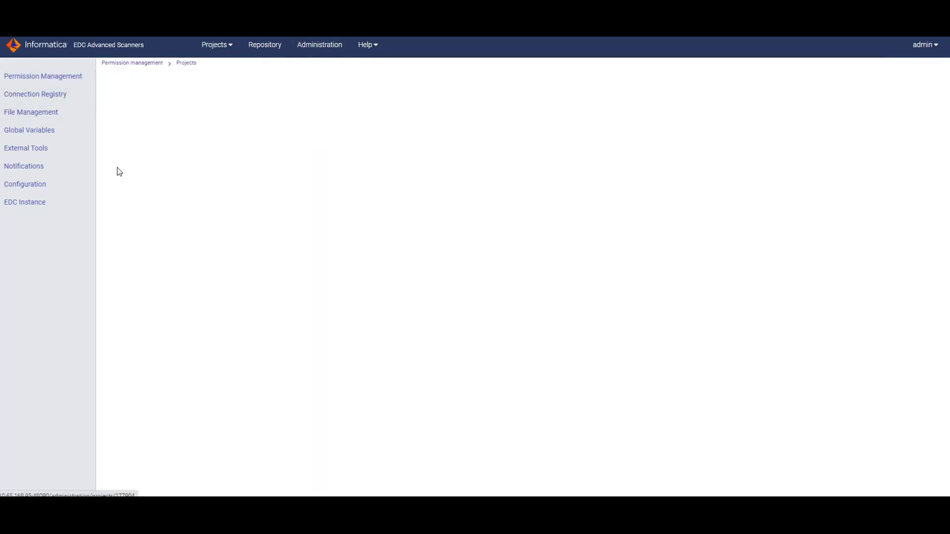
click(920, 105)
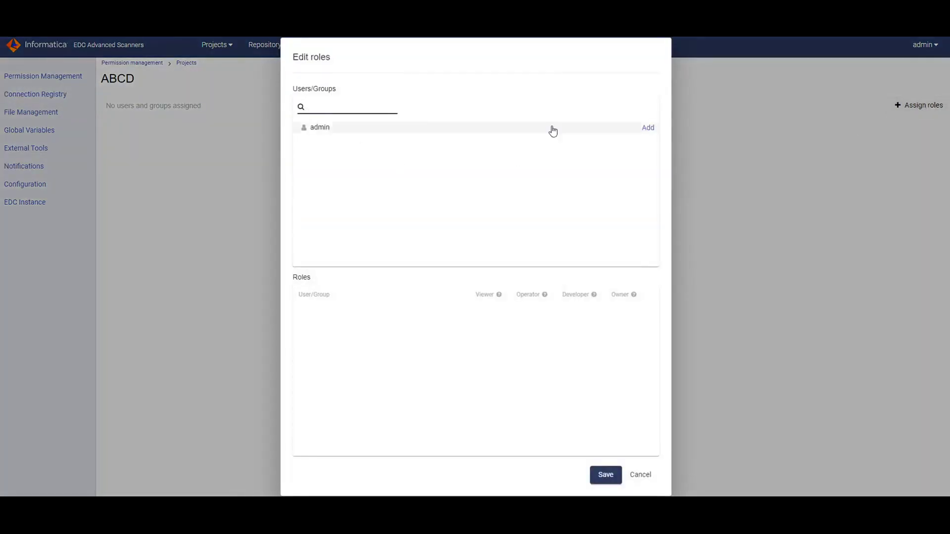
click(649, 128)
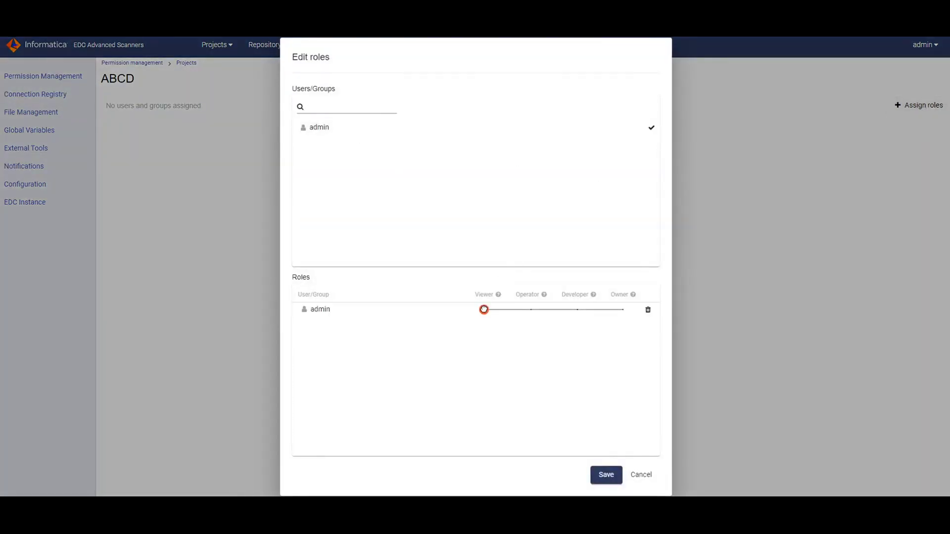
drag(484, 310, 623, 310)
click(607, 475)
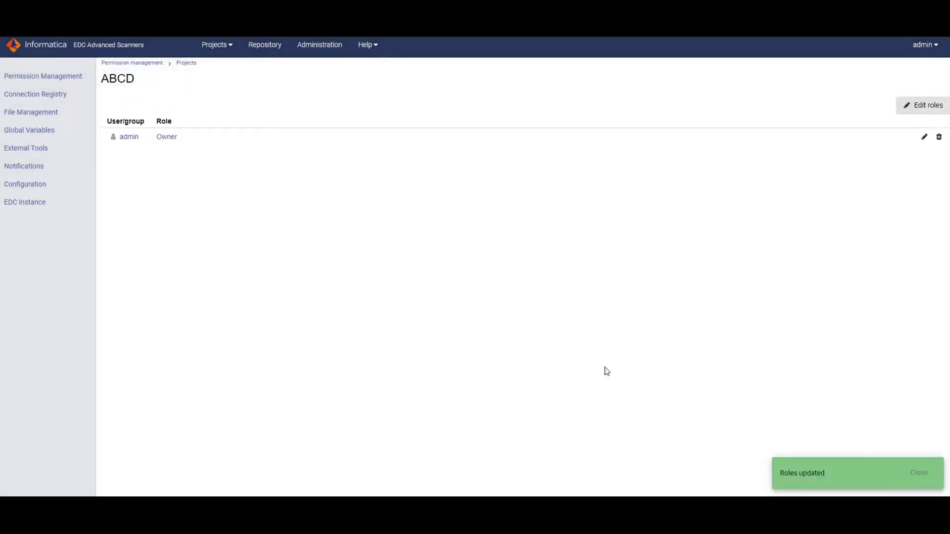
Open the ABCD project from the home page and look at its options for creating a configuration.
click(117, 47)
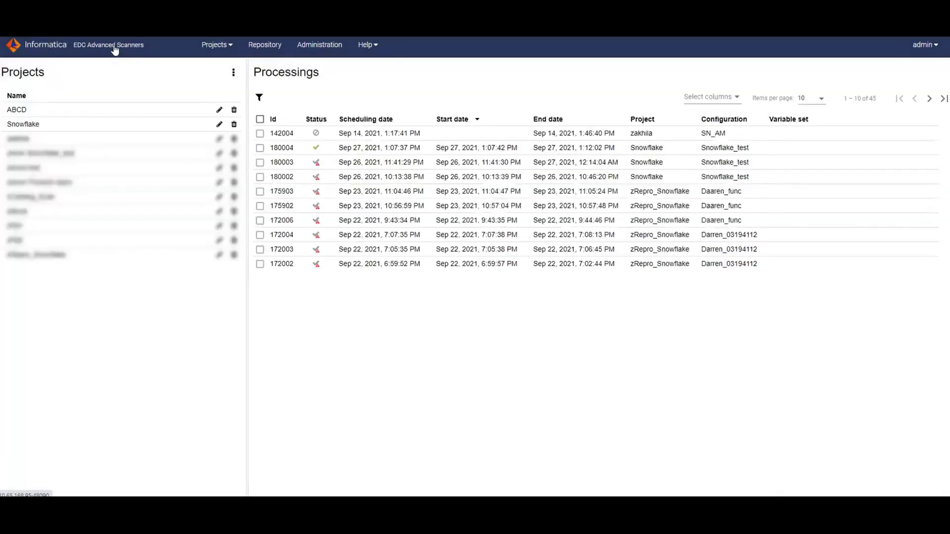
click(39, 113)
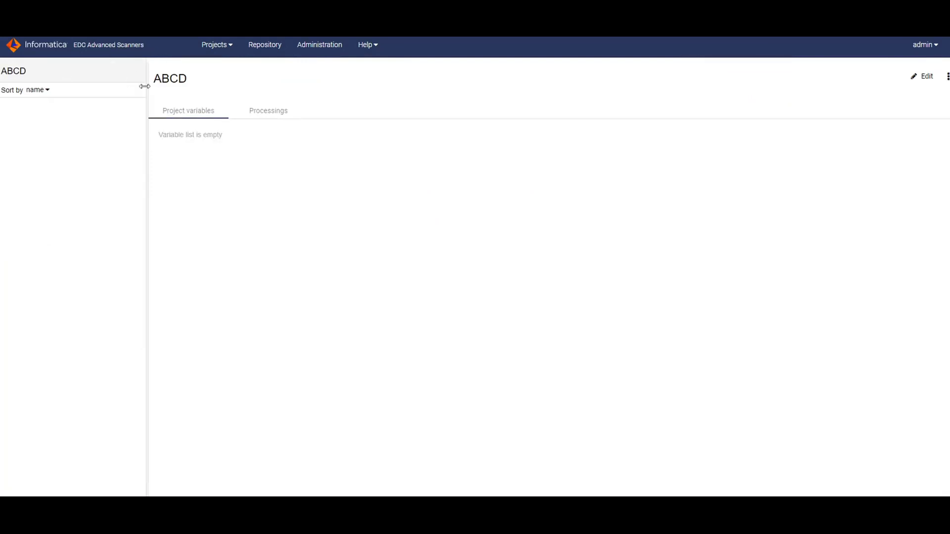
key(F5)
click(133, 71)
mouse_move(154, 91)
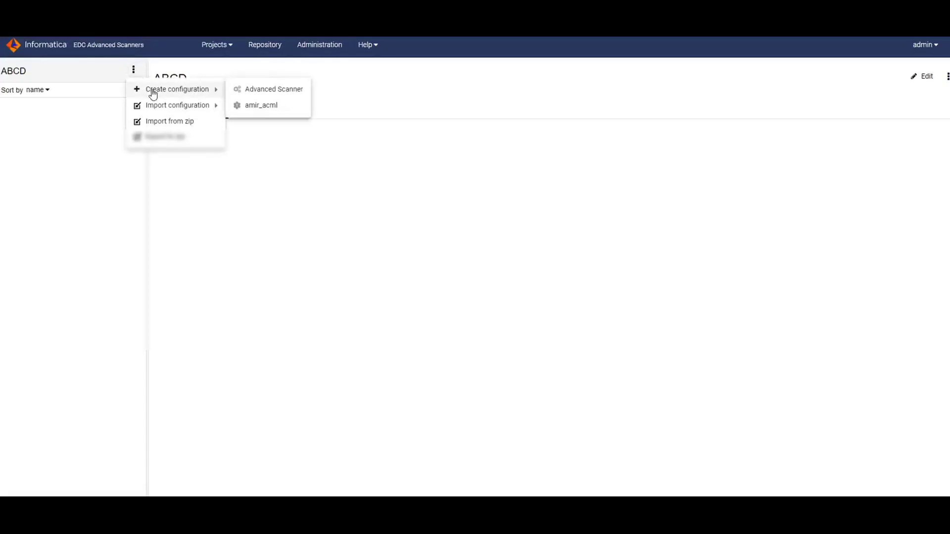
click(72, 118)
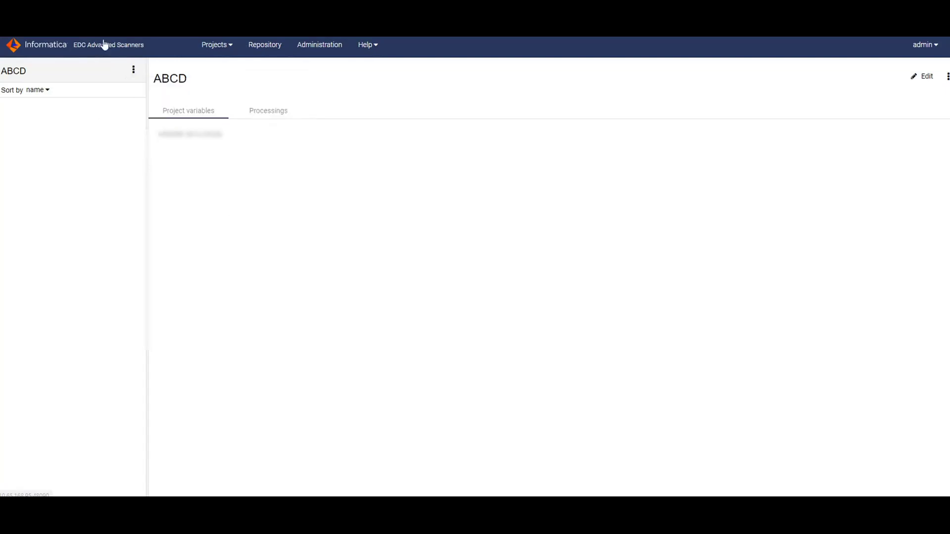
Return to the project list and open the Snowflake project.
click(104, 45)
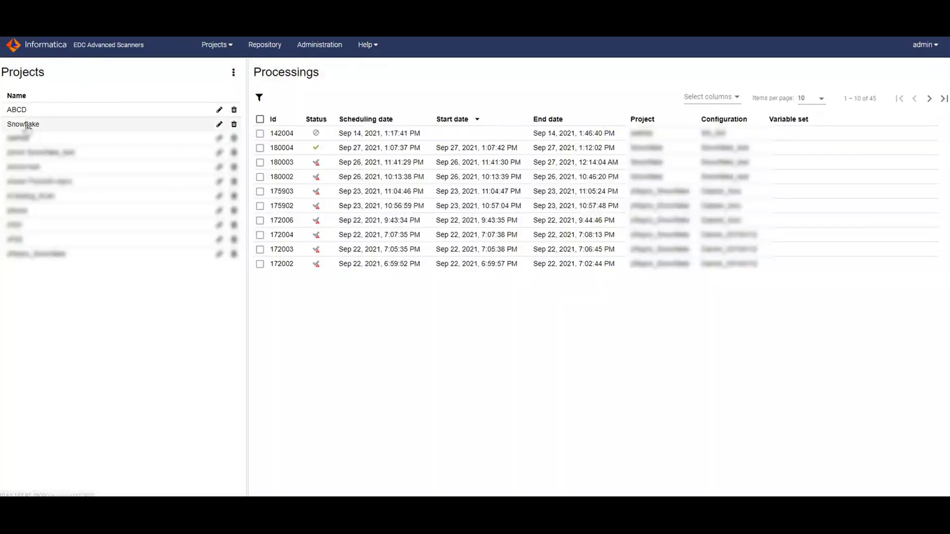
click(27, 125)
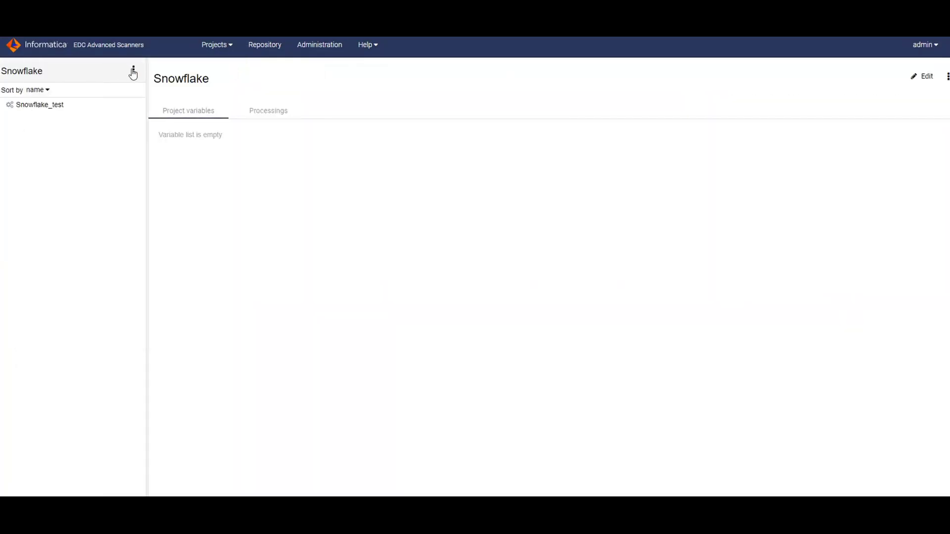
Try a new Advanced Scanner configuration in the Snowflake project with the Advanced Database Objects to EDC conversion path.
click(133, 72)
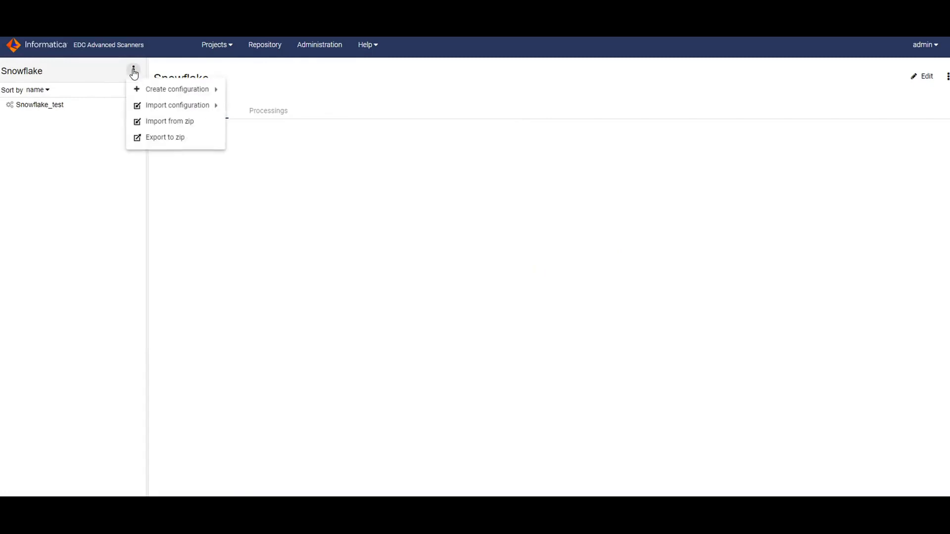
mouse_move(154, 94)
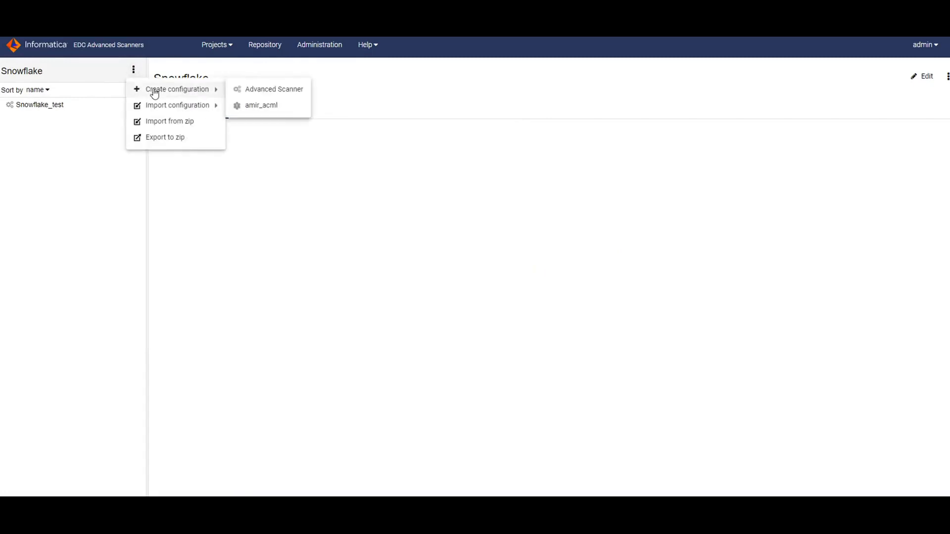
click(279, 91)
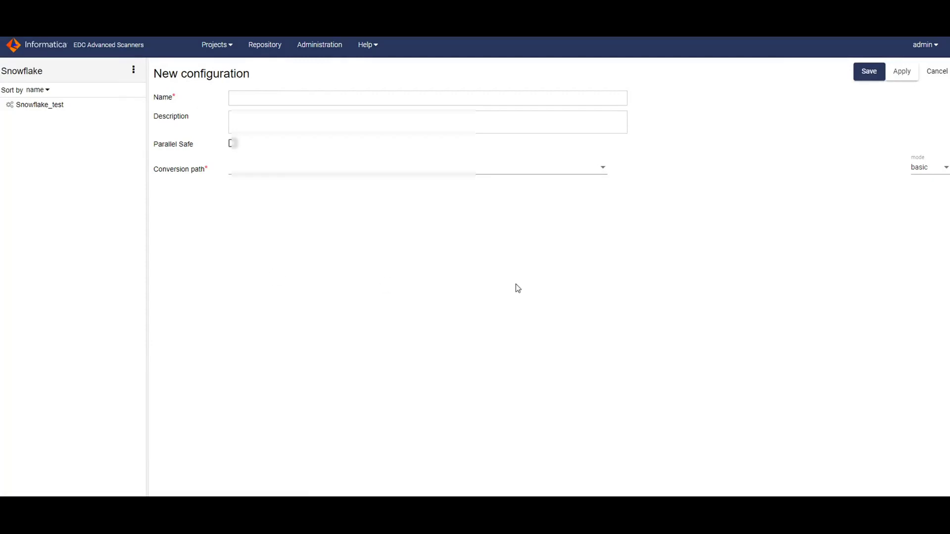
click(262, 97)
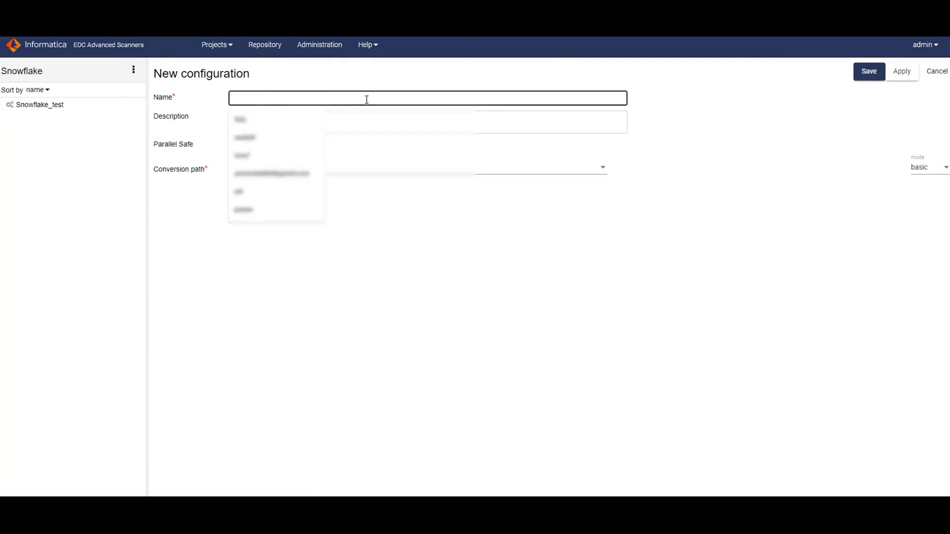
click(649, 154)
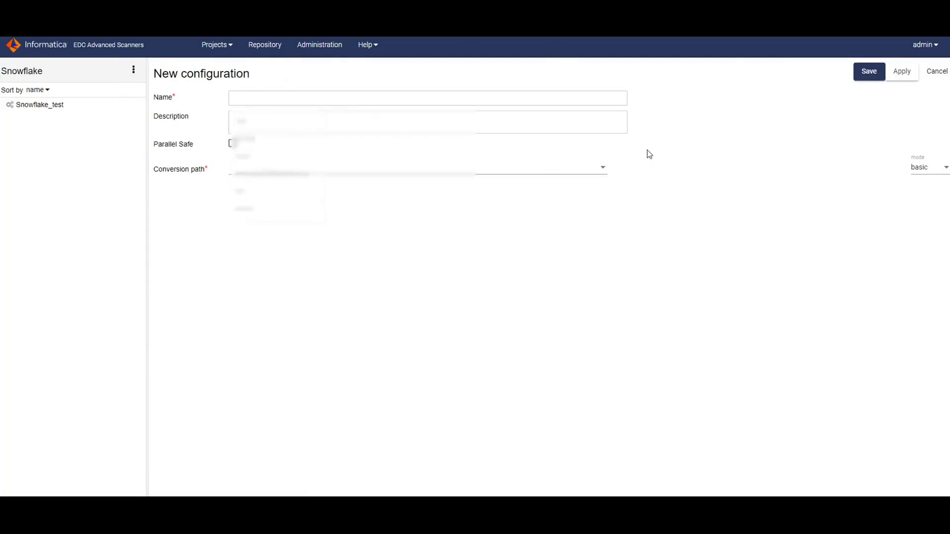
click(596, 173)
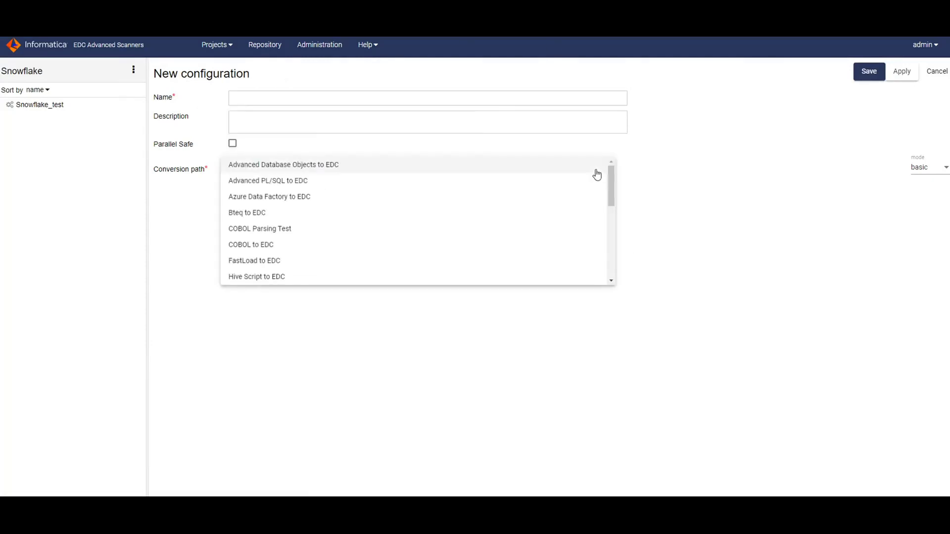
click(294, 170)
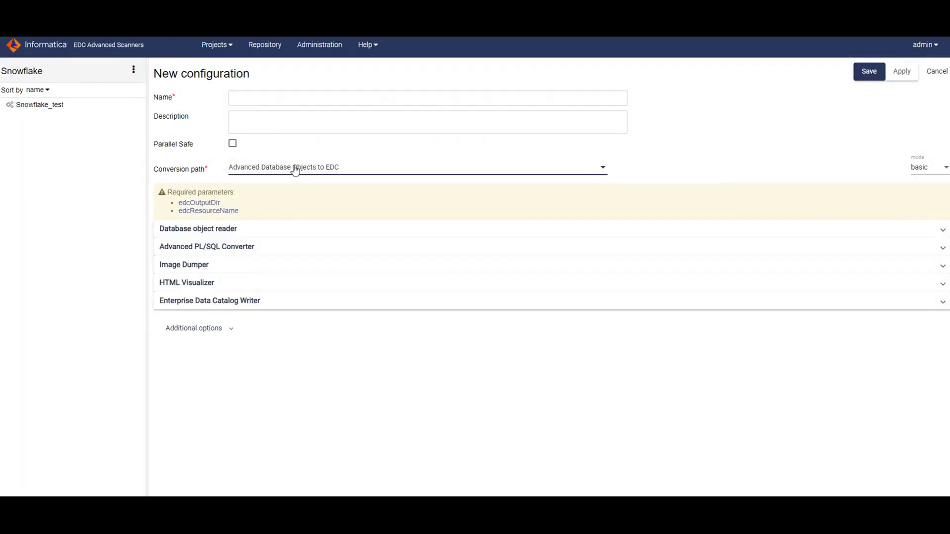
click(937, 72)
Open the Snowflake_test configuration for editing and examine the Read from choices of its database object reader.
click(50, 109)
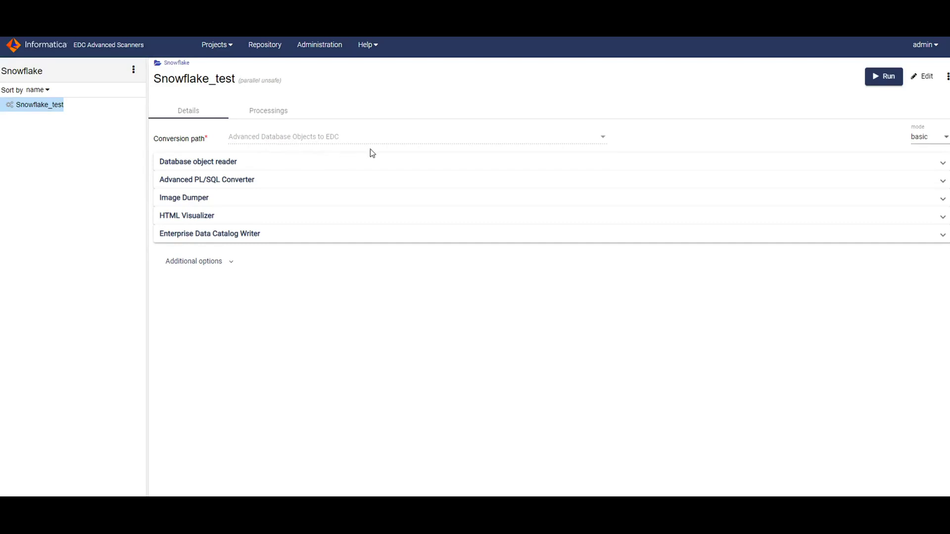
click(219, 167)
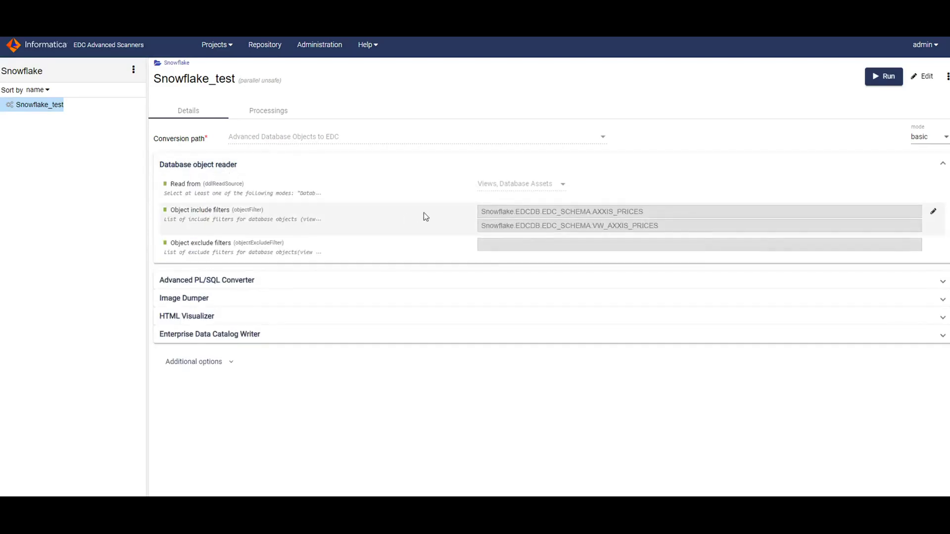
click(924, 78)
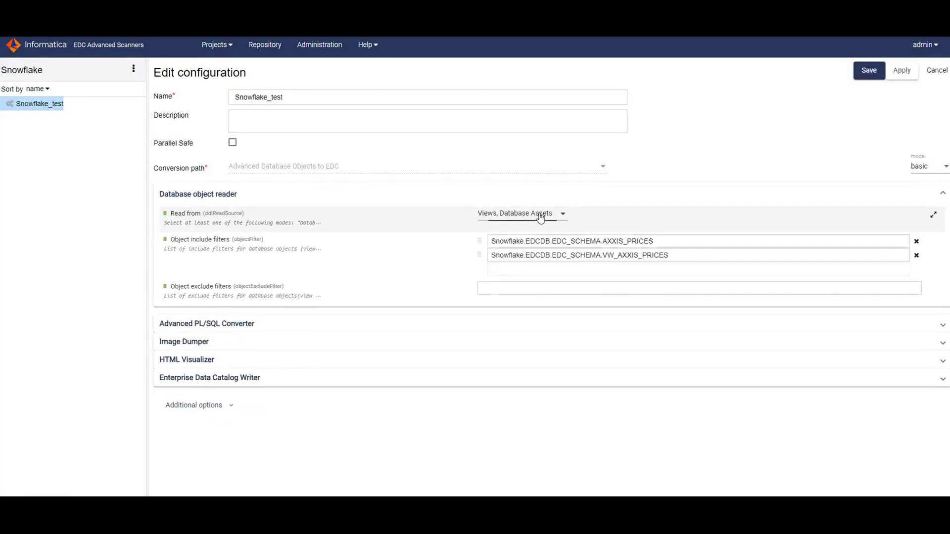
click(534, 216)
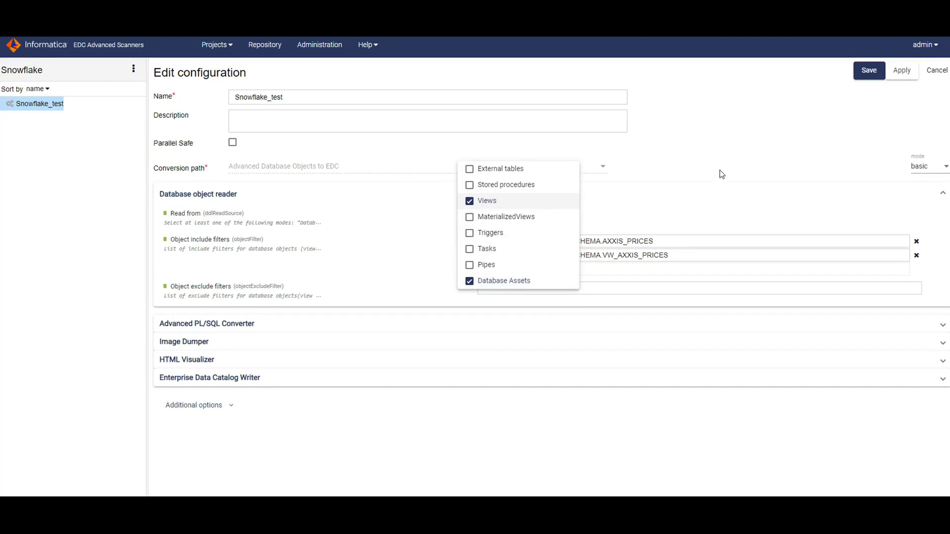
click(674, 212)
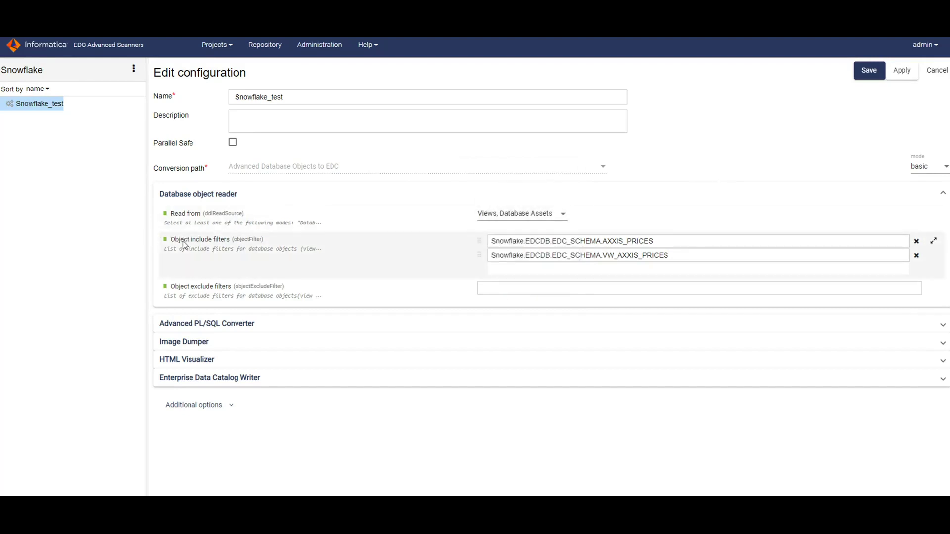
Examine the host, database, schema and object parts of the two object include filters.
click(524, 241)
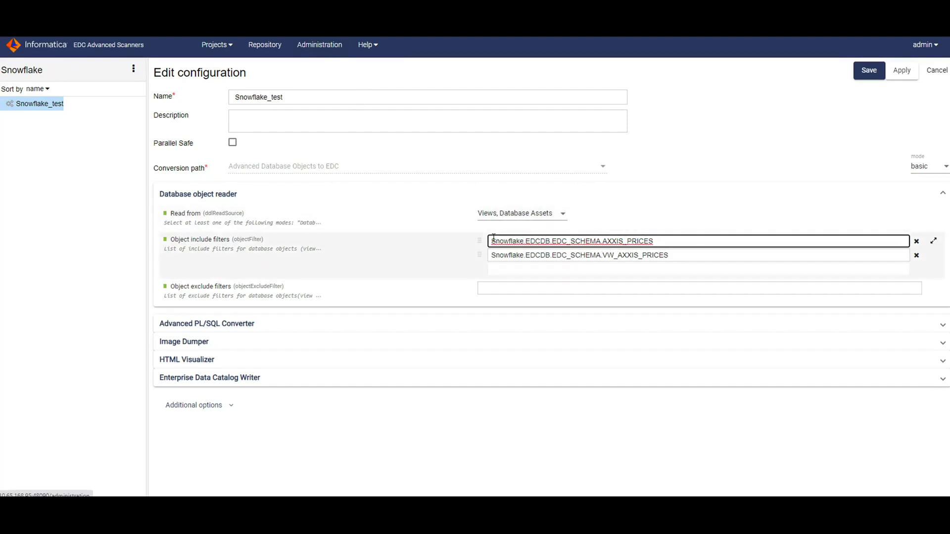
double_click(541, 241)
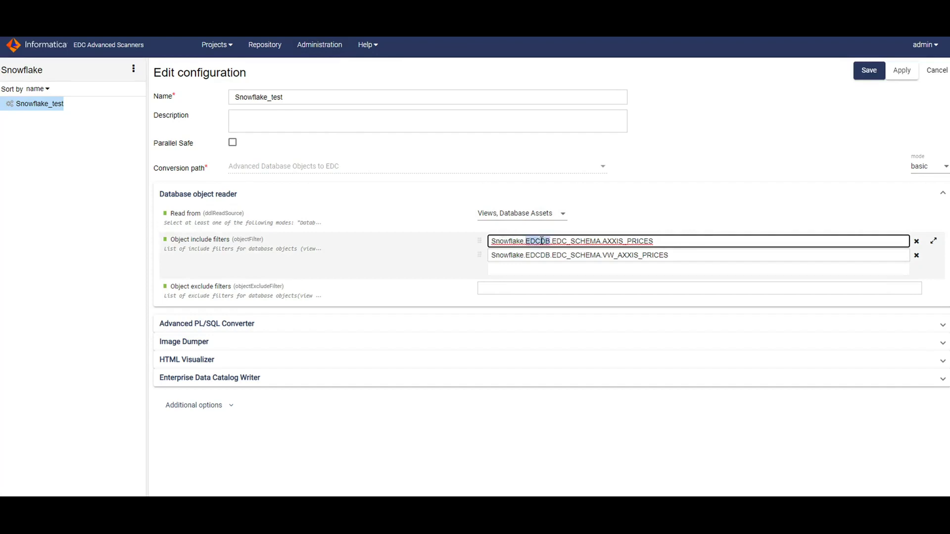
double_click(506, 241)
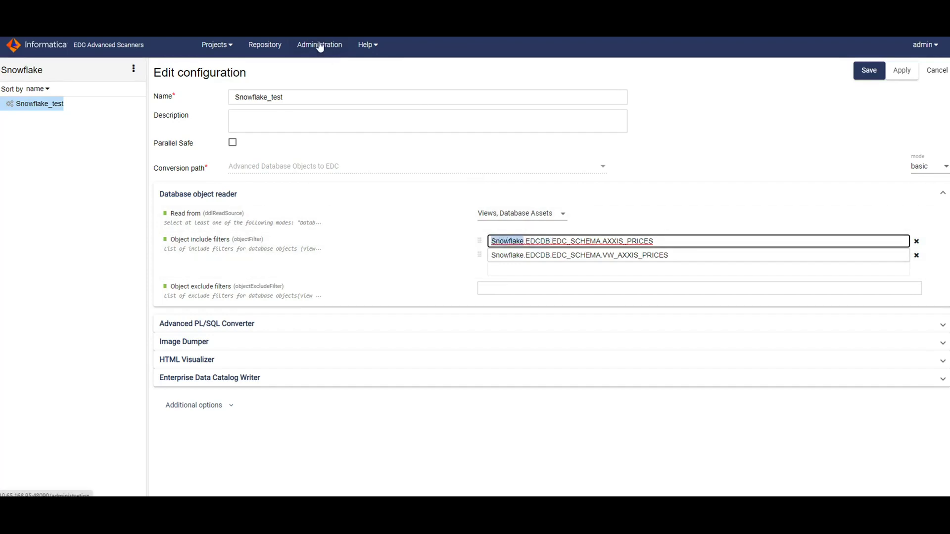
click(546, 241)
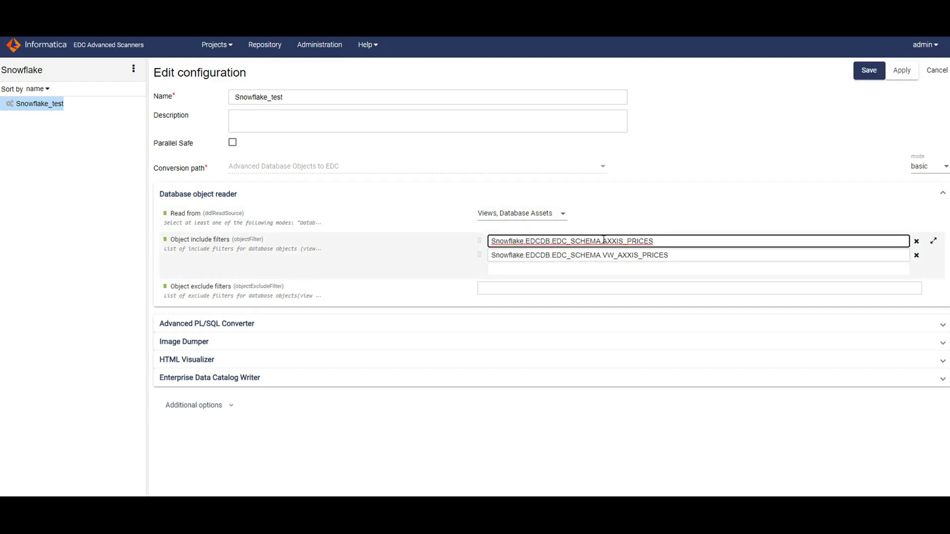
click(664, 243)
click(674, 254)
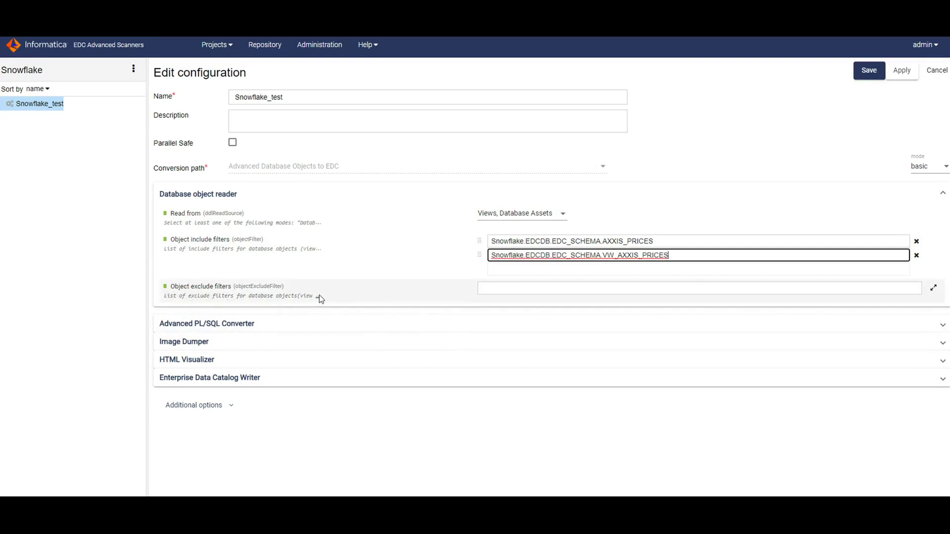
Review the Advanced PL/SQL Converter and Image Dumper settings, and the HTML Visualizer's output directory and filename pattern.
click(310, 324)
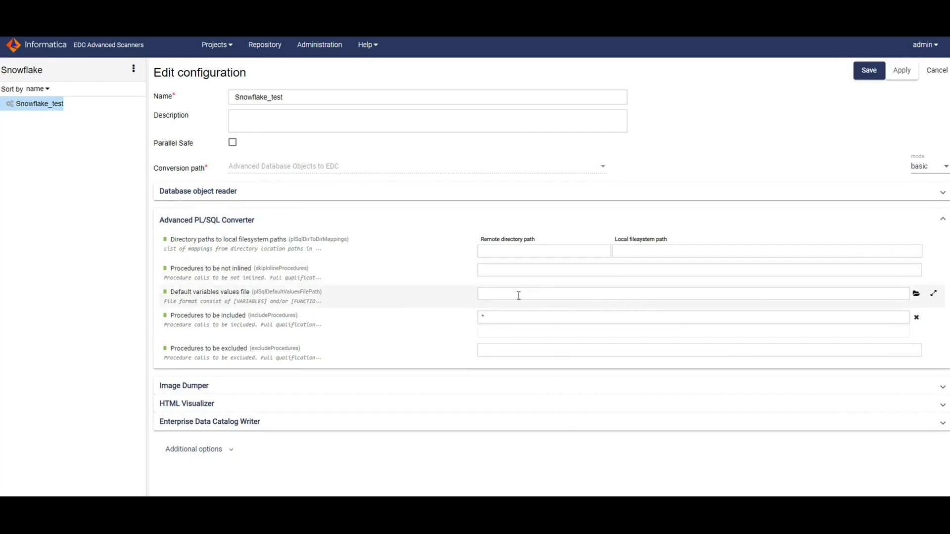
click(273, 394)
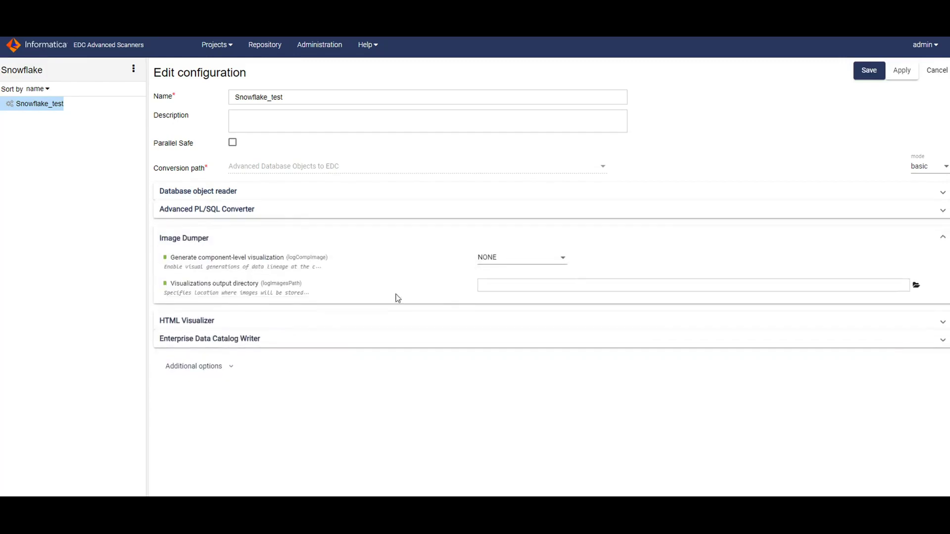
click(388, 322)
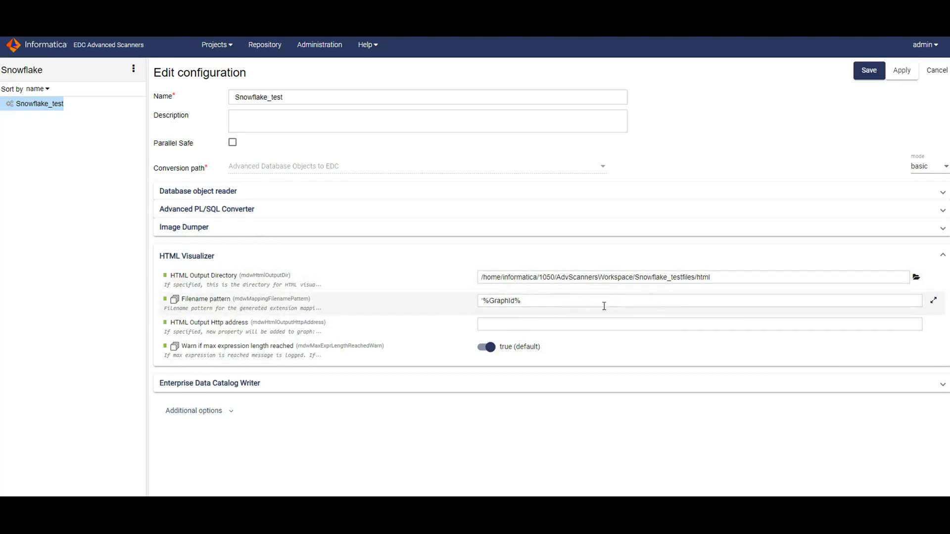
click(720, 277)
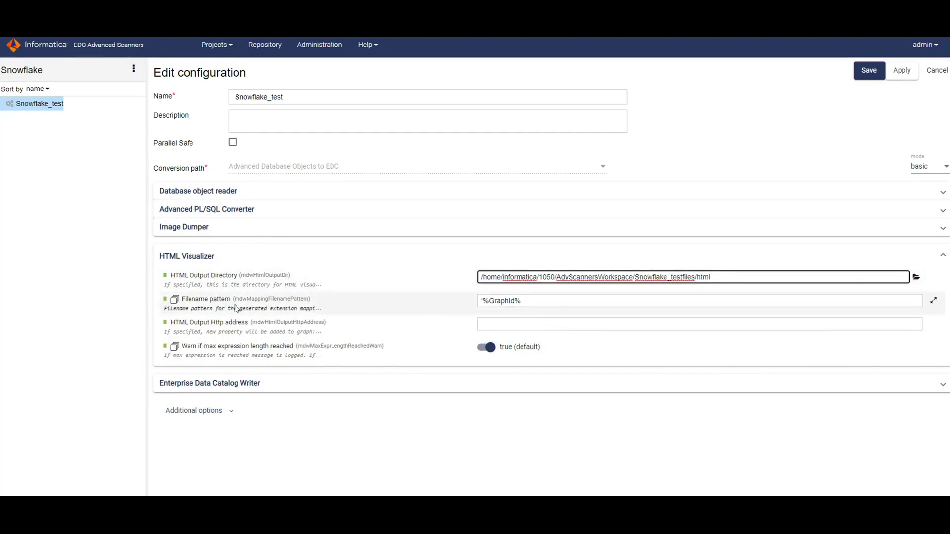
click(530, 302)
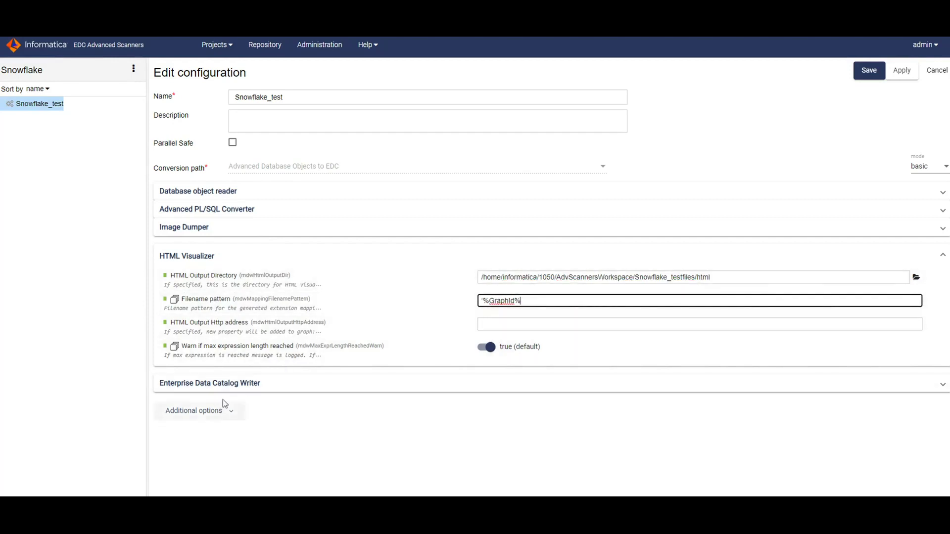
Review the Enterprise Data Catalog Writer's output directory and browse its contents in file management without selecting anything.
click(296, 388)
scroll(387, 342, down, 2)
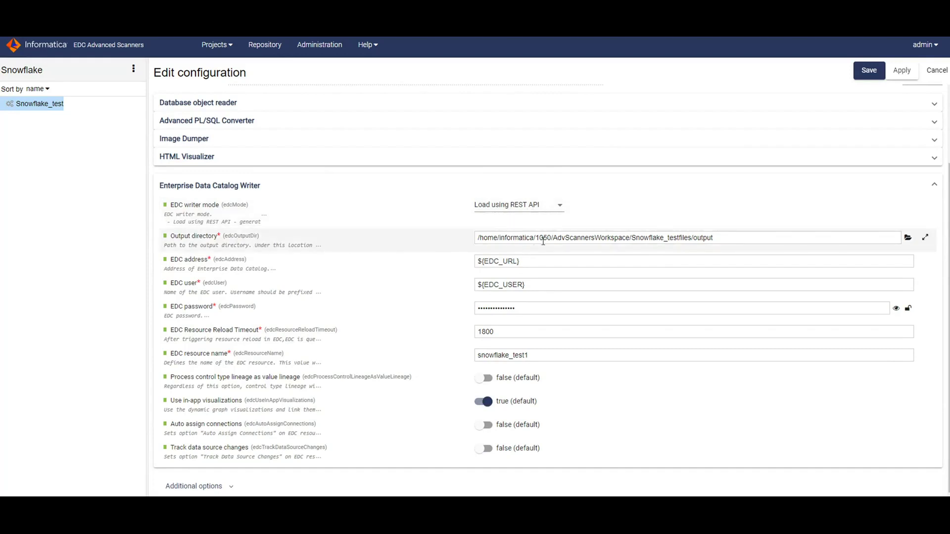
click(716, 238)
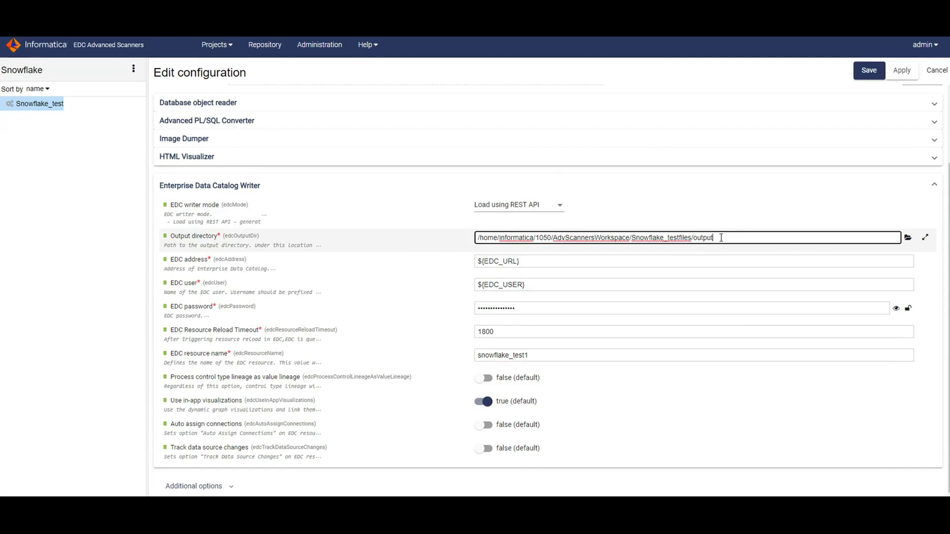
click(909, 240)
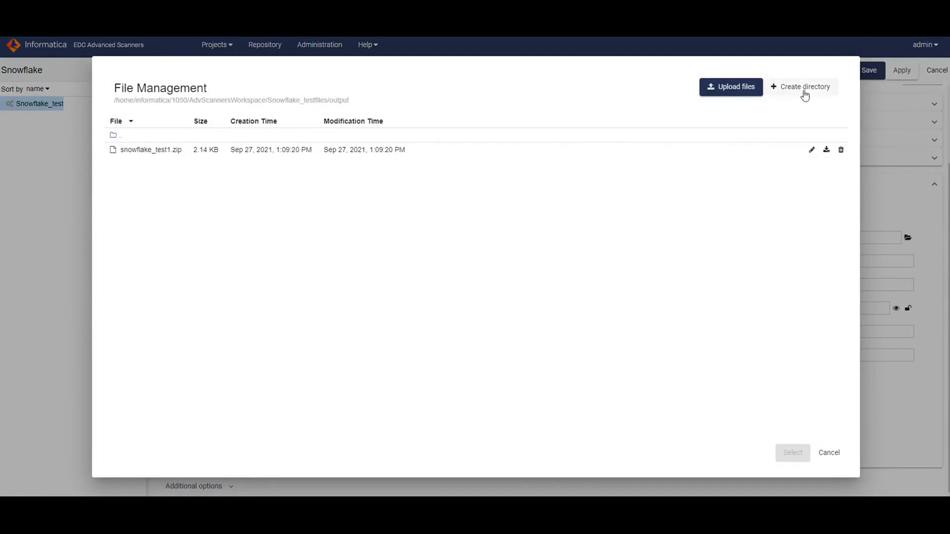
click(829, 454)
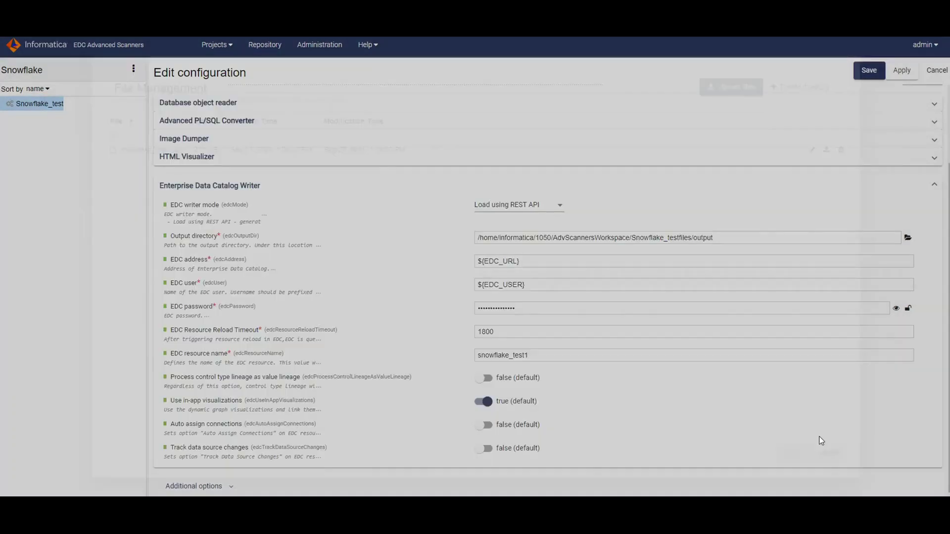
Examine the variables used in the EDC address and EDC user parameters of the Enterprise Data Catalog Writer.
click(520, 261)
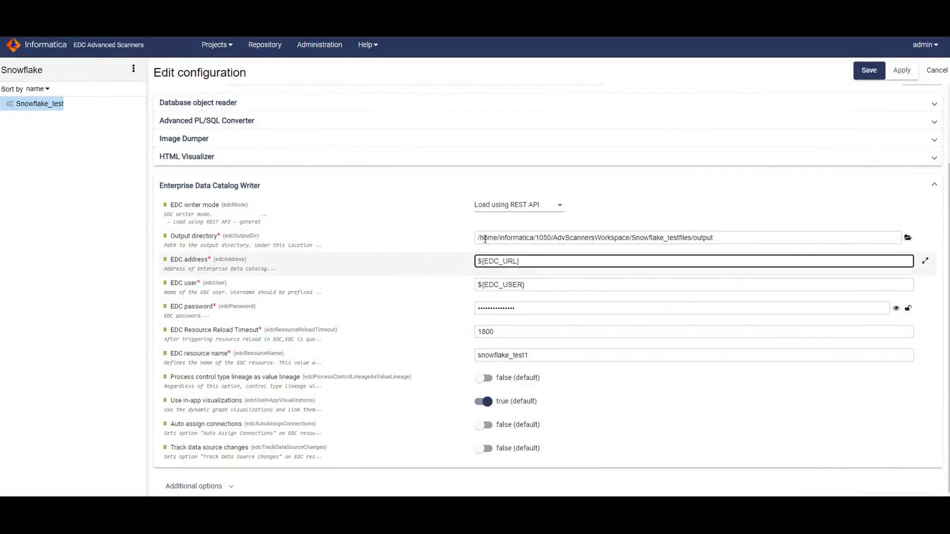
click(533, 285)
click(445, 292)
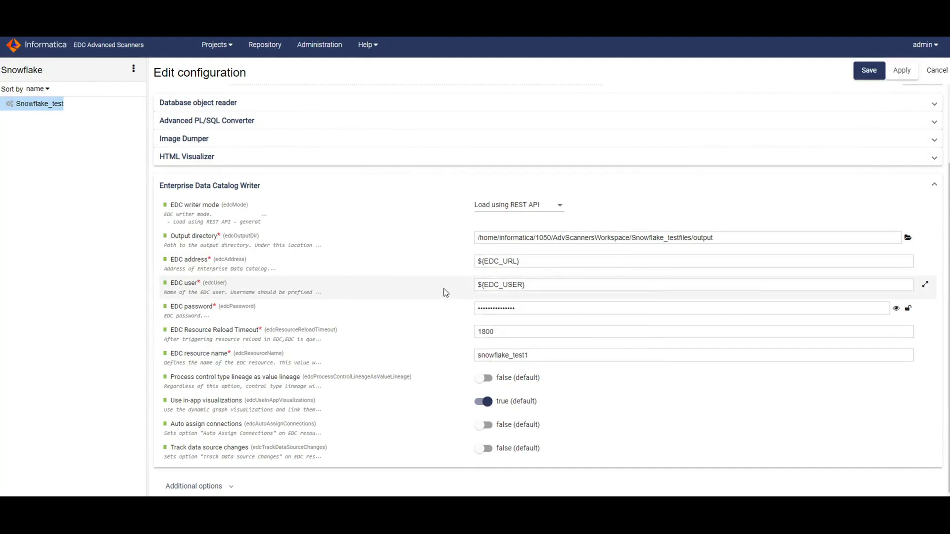
click(490, 285)
click(499, 261)
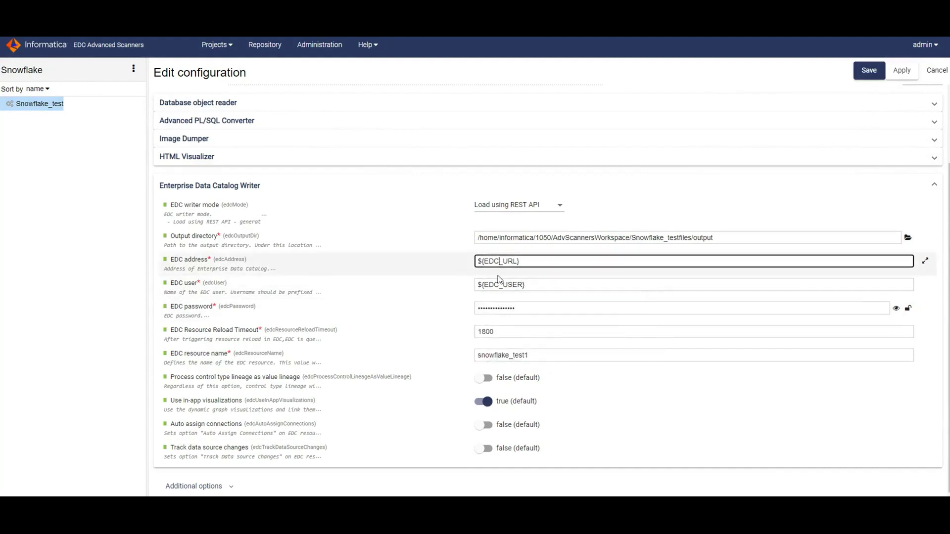
Review the writer's EDC user, password and resource name fields and the HTML Visualizer settings, and leave the configuration editor without saving.
click(499, 282)
click(407, 312)
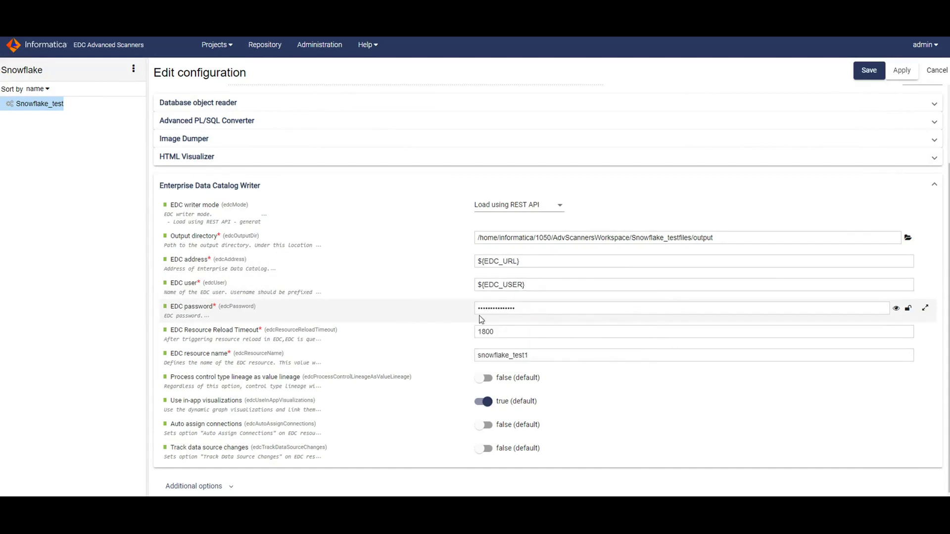
click(523, 308)
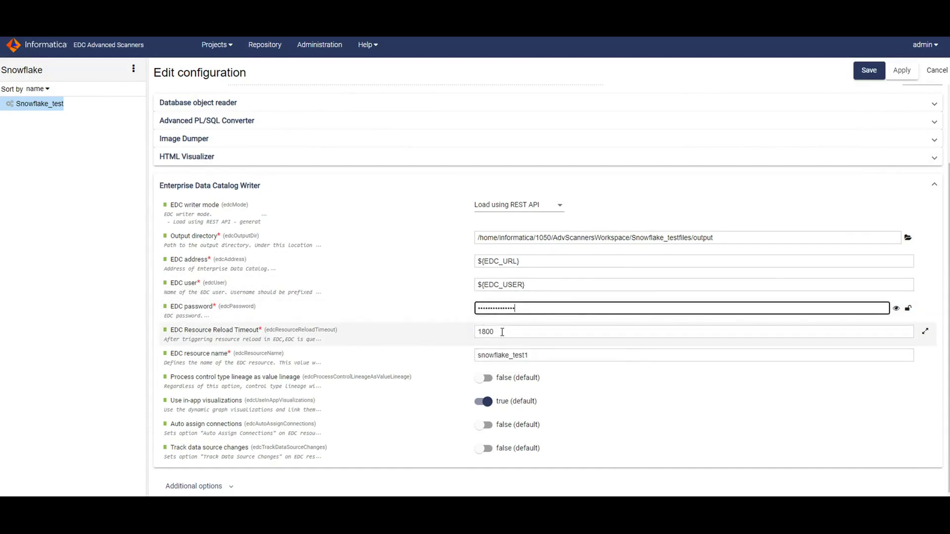
click(531, 355)
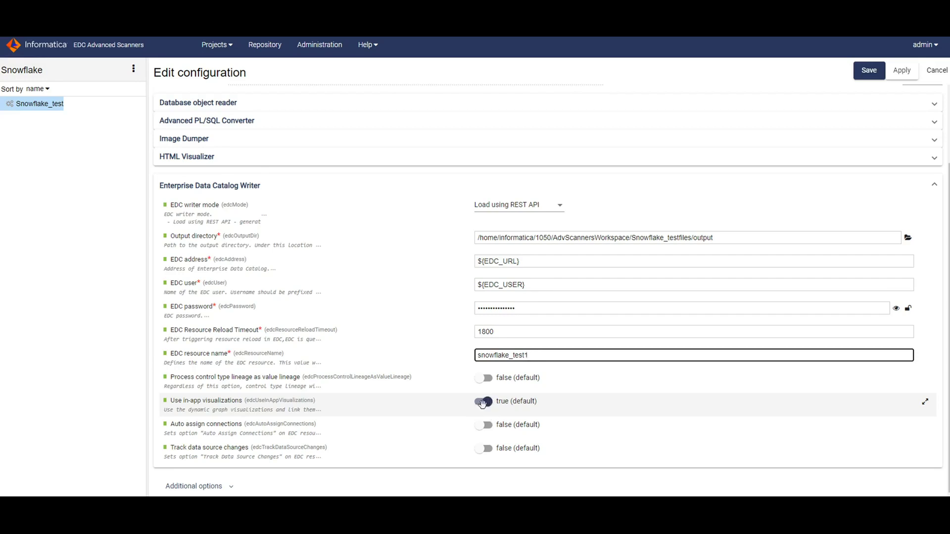
click(352, 159)
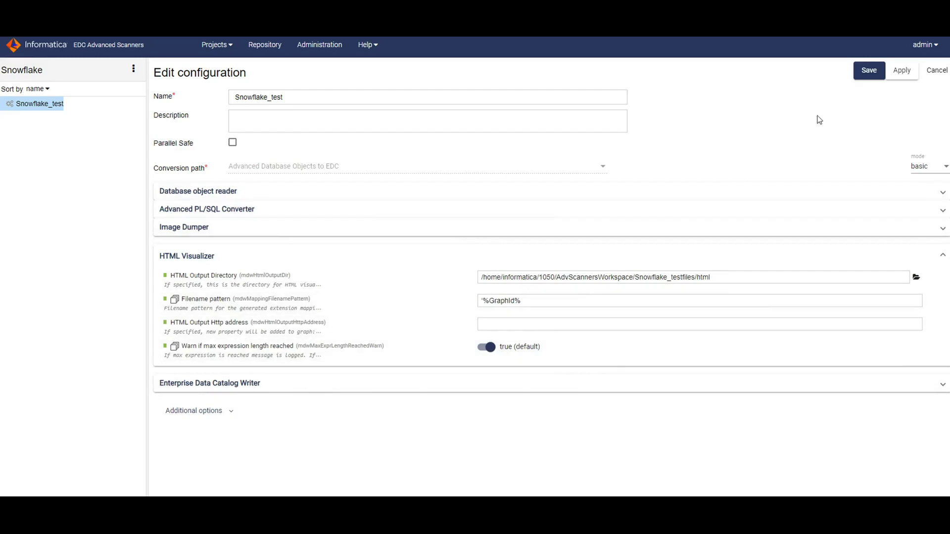
click(937, 71)
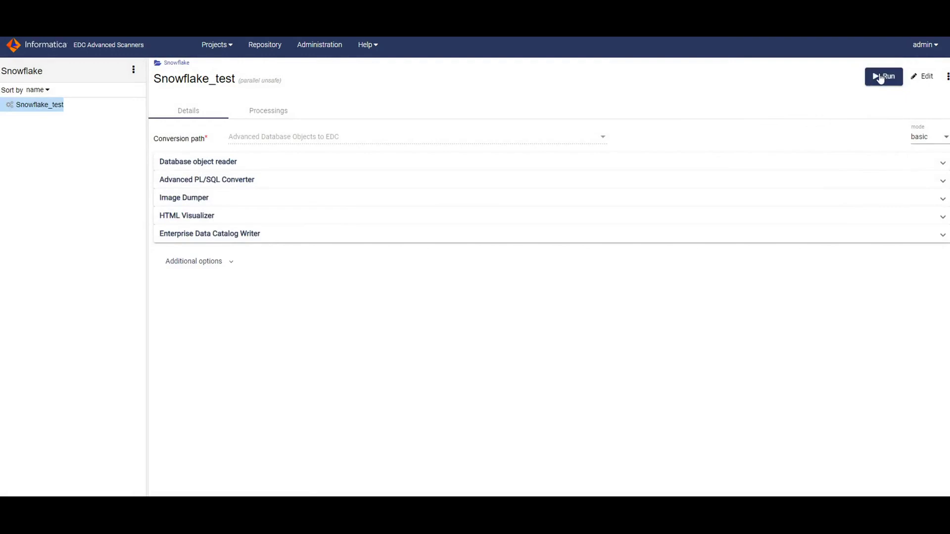
Open processing 180004 of the Snowflake_test configuration and examine the end of its log.
click(264, 111)
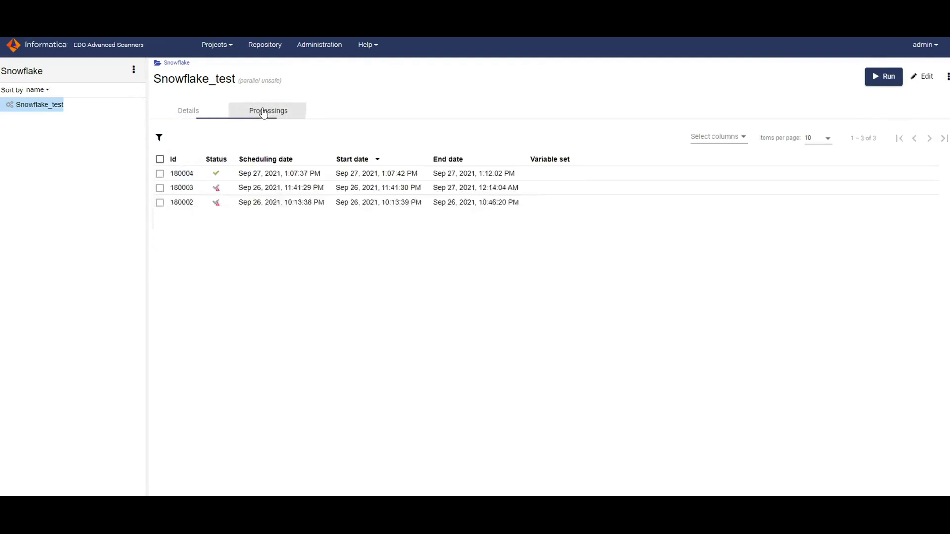
click(227, 177)
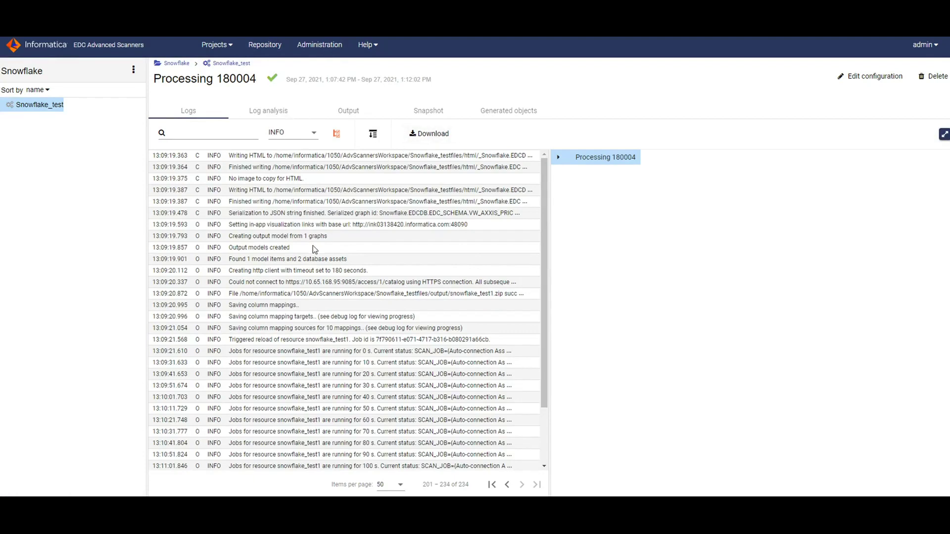
scroll(313, 249, down, 3)
scroll(313, 249, up, 3)
scroll(340, 286, down, 3)
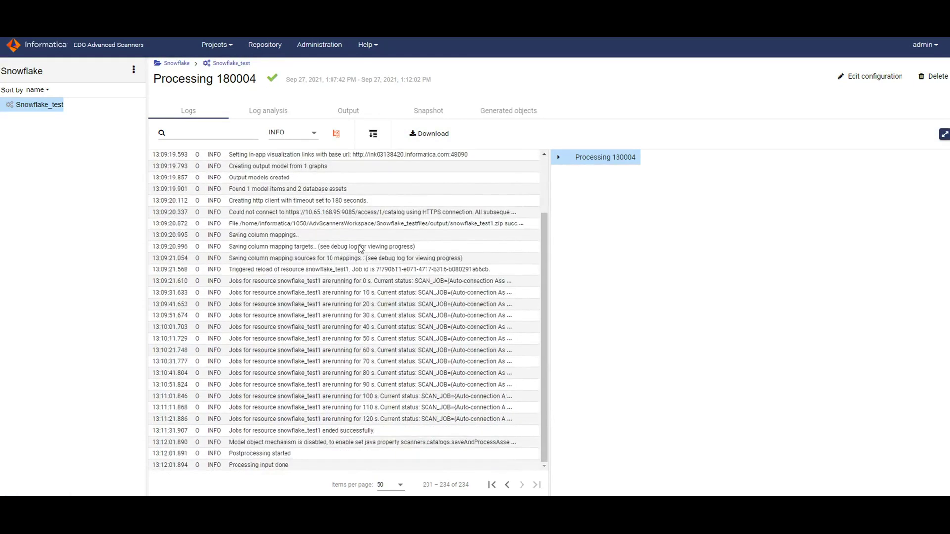
scroll(360, 248, up, 2)
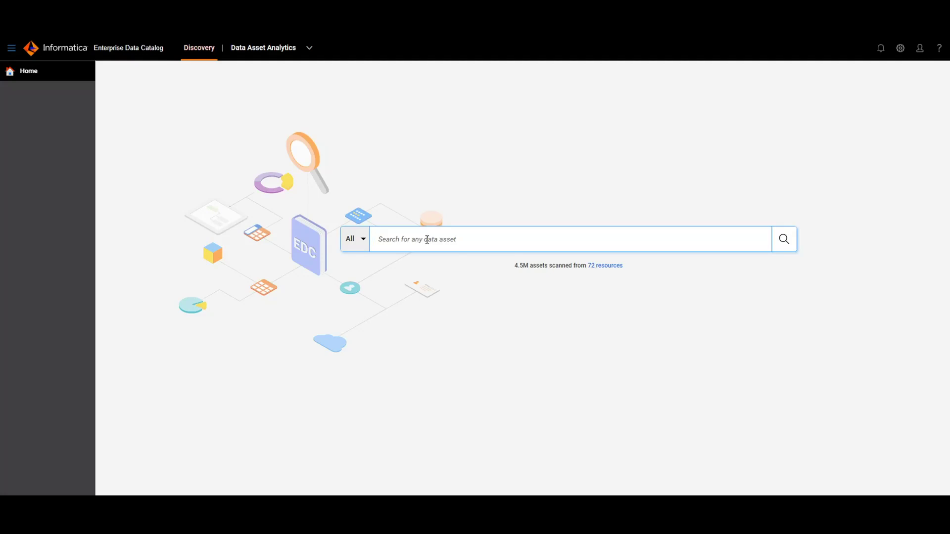
In Enterprise Data Catalog, search all assets for snowflake_test1 and open the matching resource.
text(now)
key(BackSpace)
text(snow)
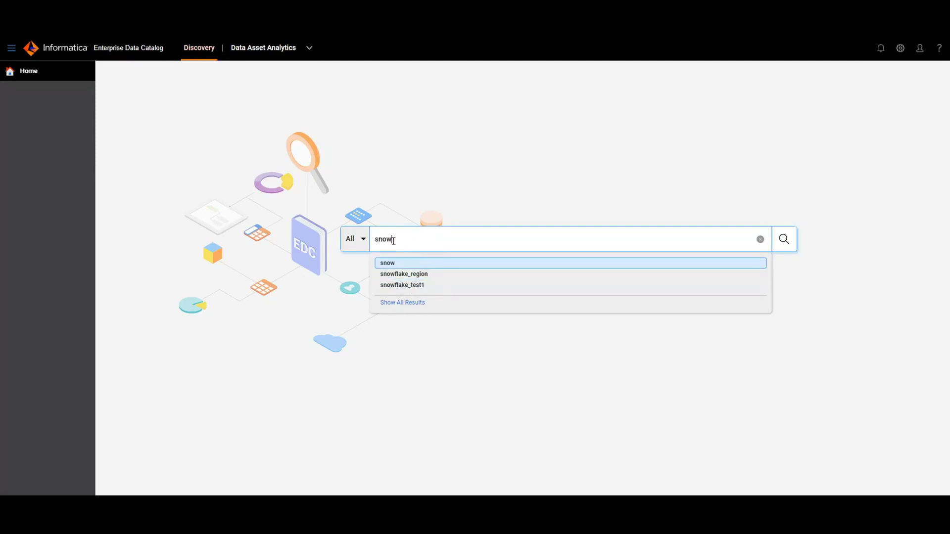
text(fl)
drag(394, 241, 421, 238)
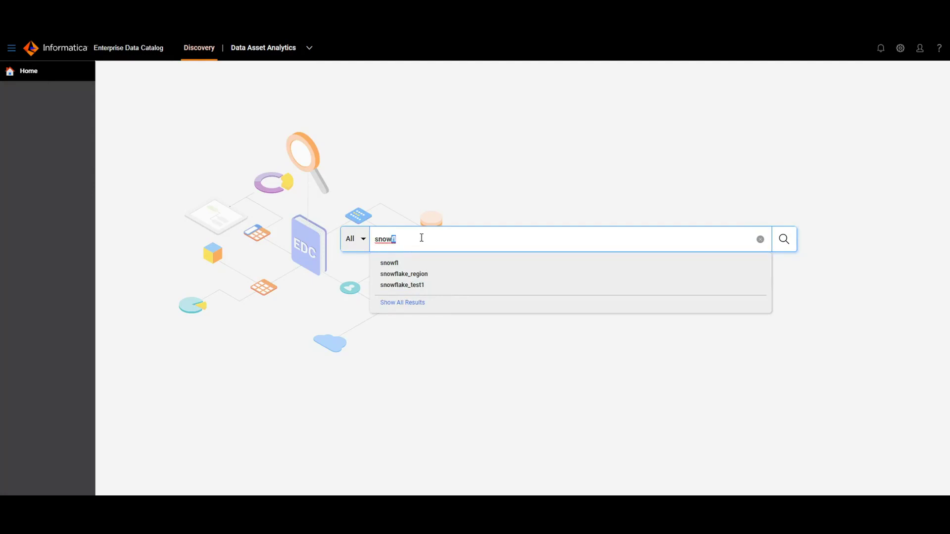
key(BackSpace)
text(flake_test1)
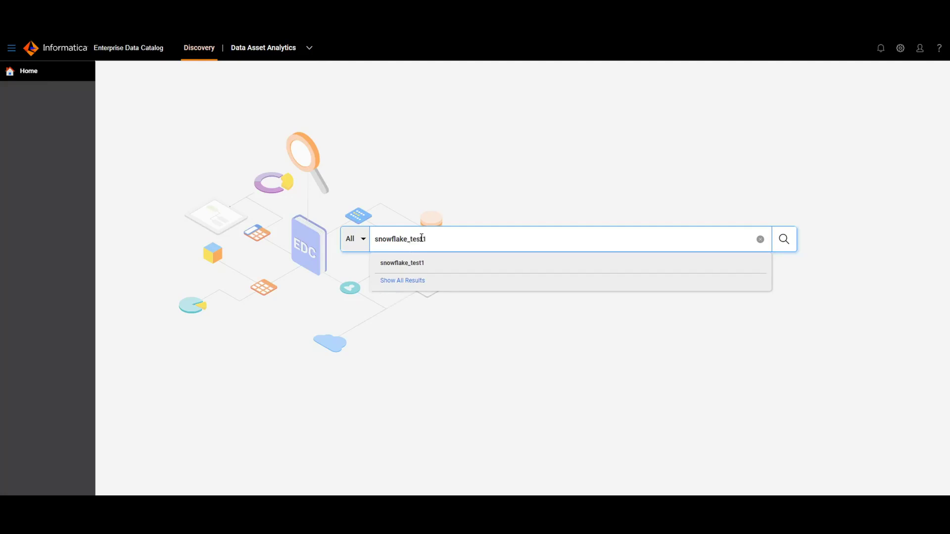
key(Return)
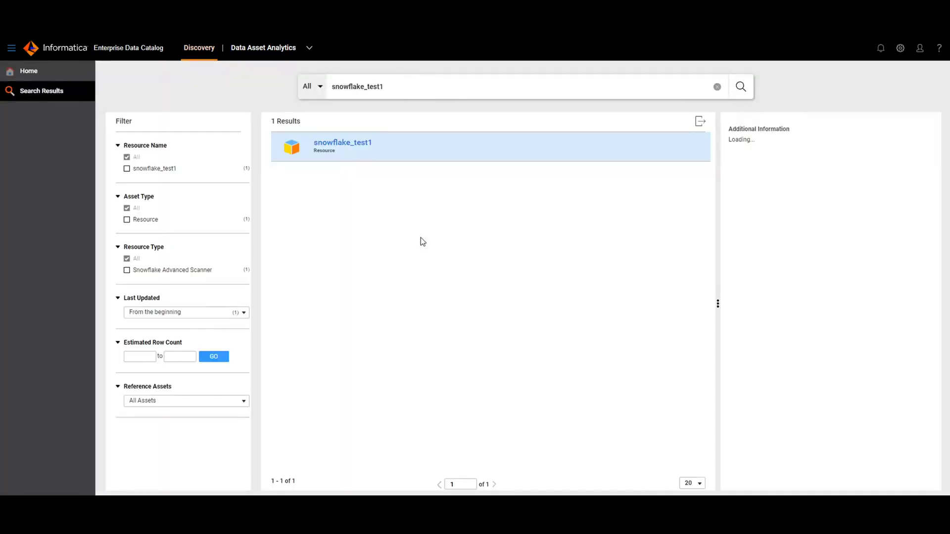
click(354, 144)
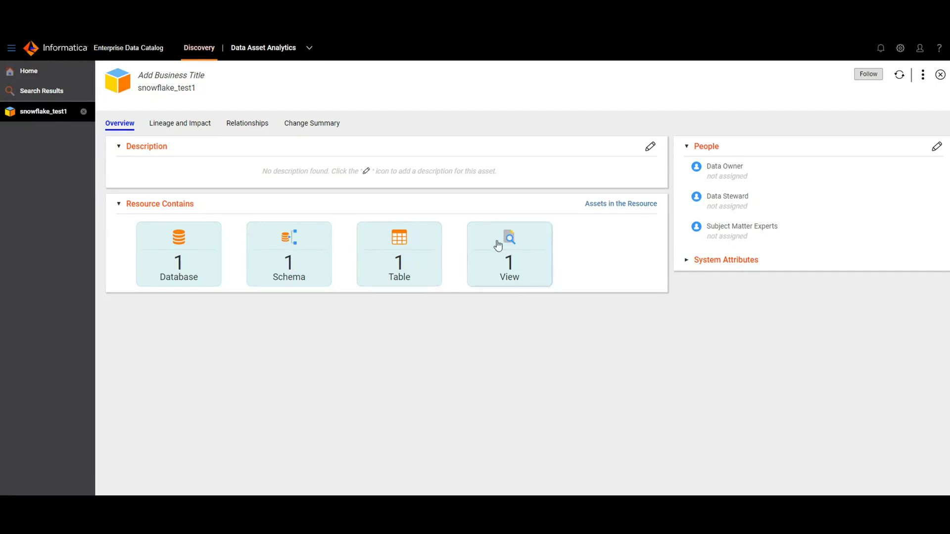
Expand the system attributes of the snowflake_test1 resource and examine its resource type.
click(687, 261)
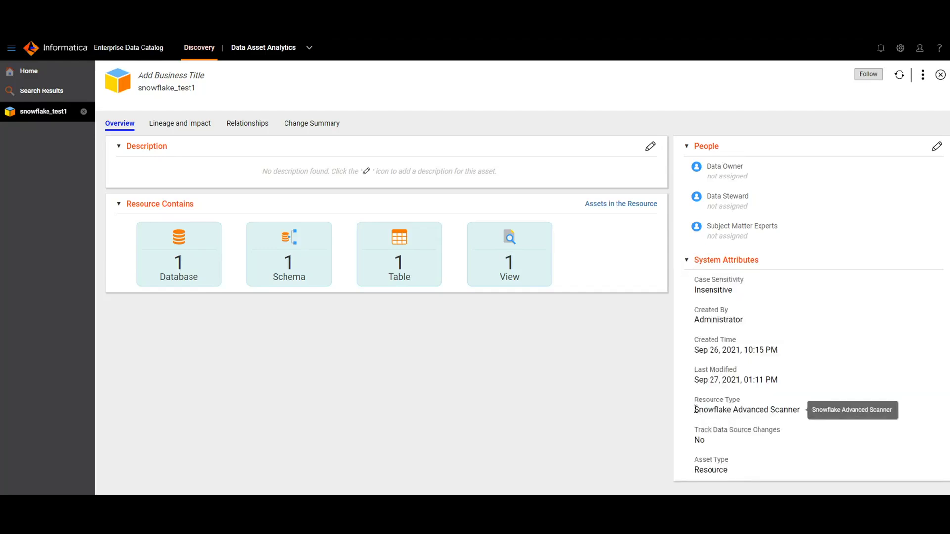
drag(695, 410, 803, 411)
click(804, 412)
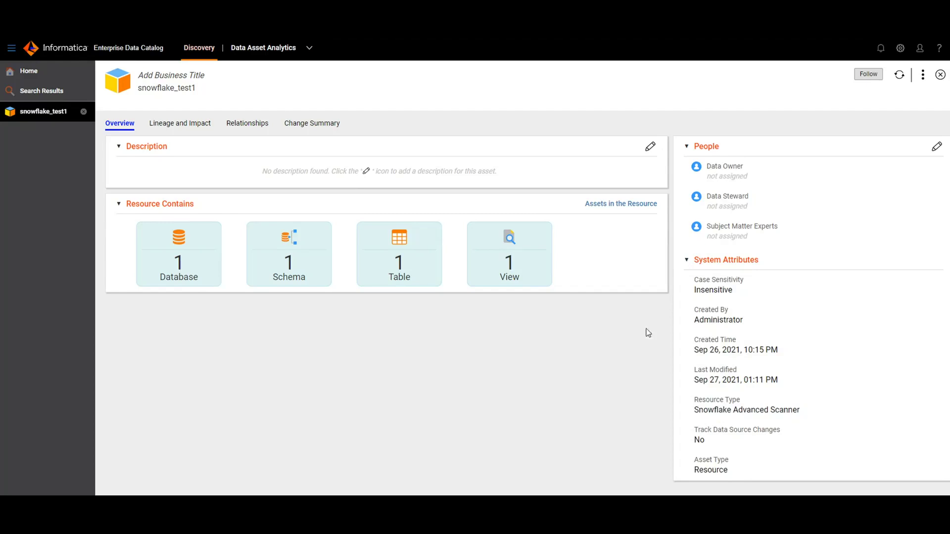
Open the VW_AXXIS_PRICES view contained in the snowflake_test1 resource and display its lineage and impact.
click(516, 254)
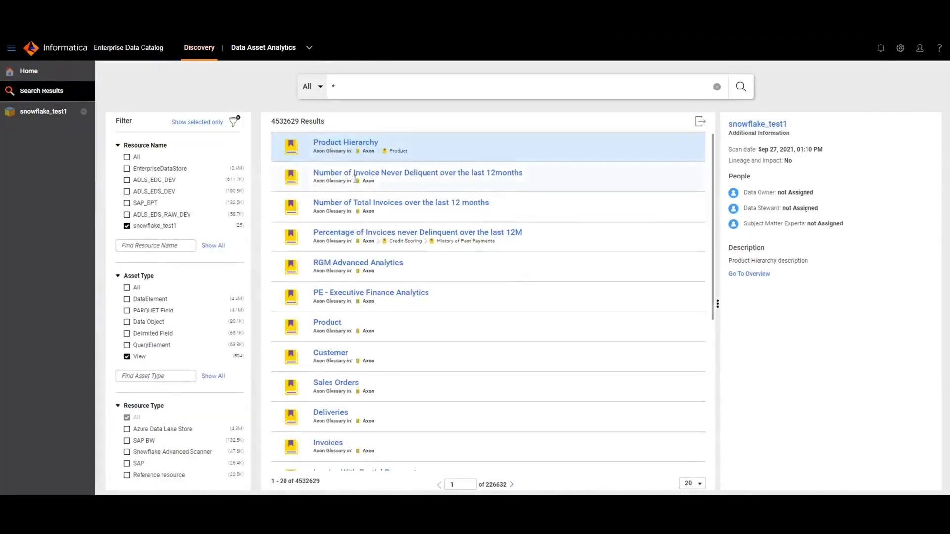
click(342, 143)
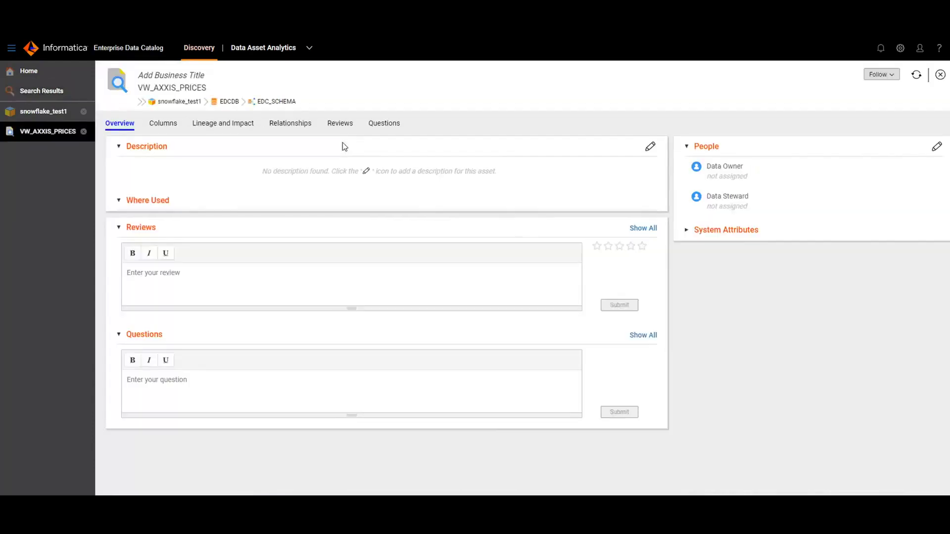
click(233, 130)
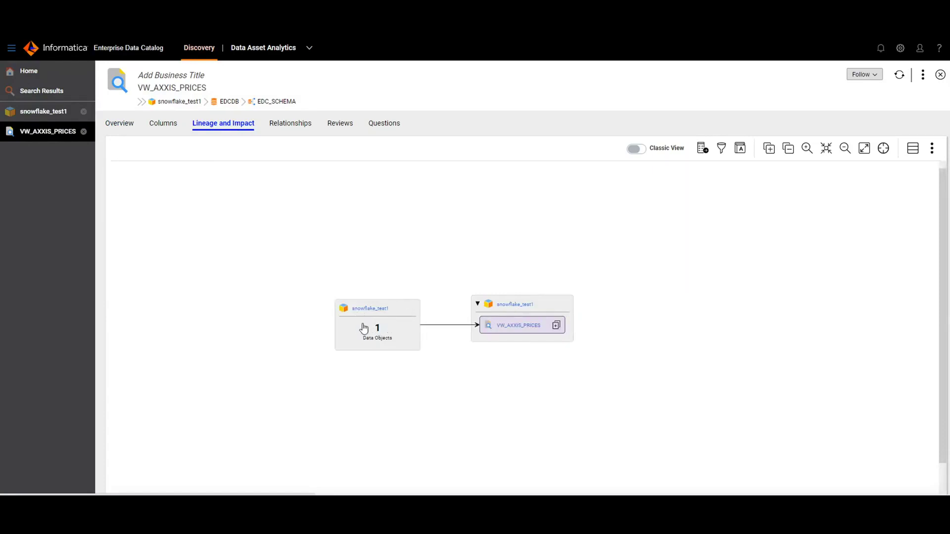
Switch the lineage to Classic View with transformation logic shown, and display the lineage of all VW_AXXIS_PRICES columns.
click(641, 153)
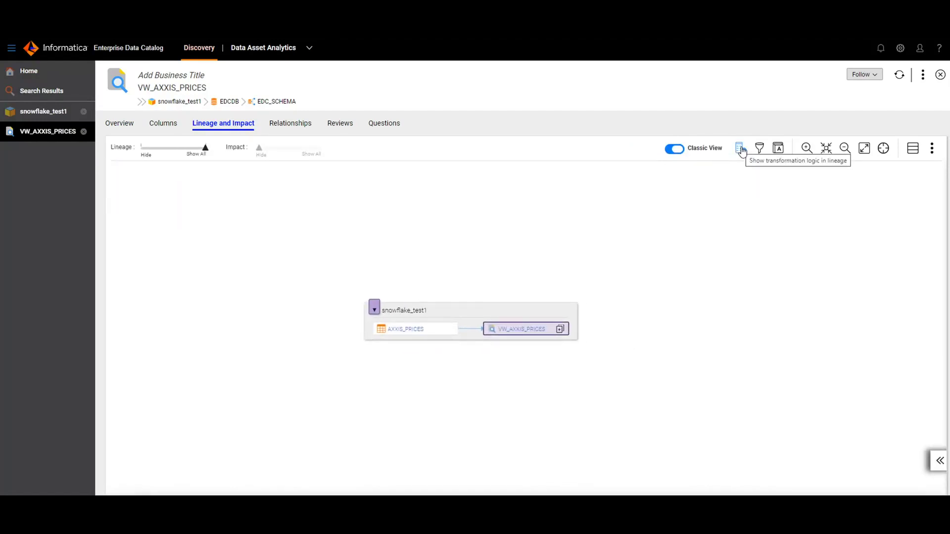
click(740, 149)
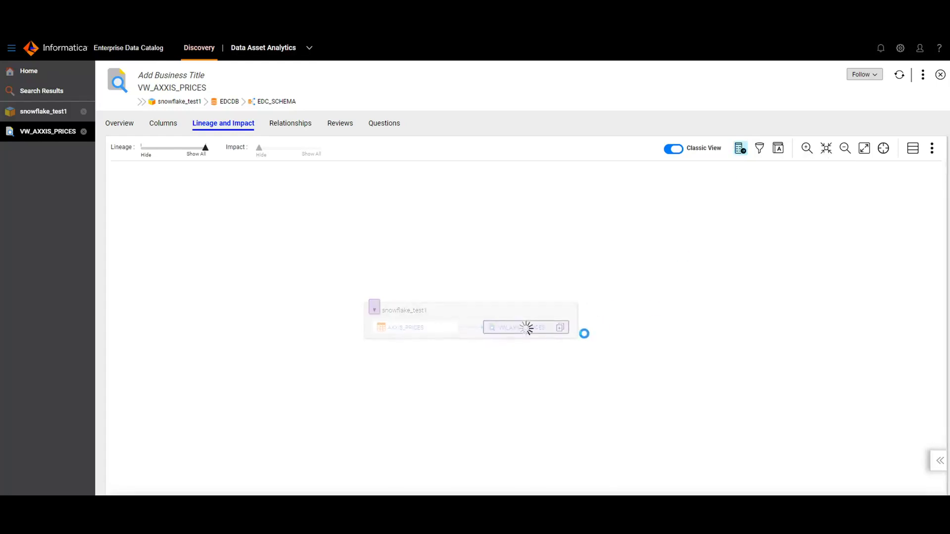
click(560, 327)
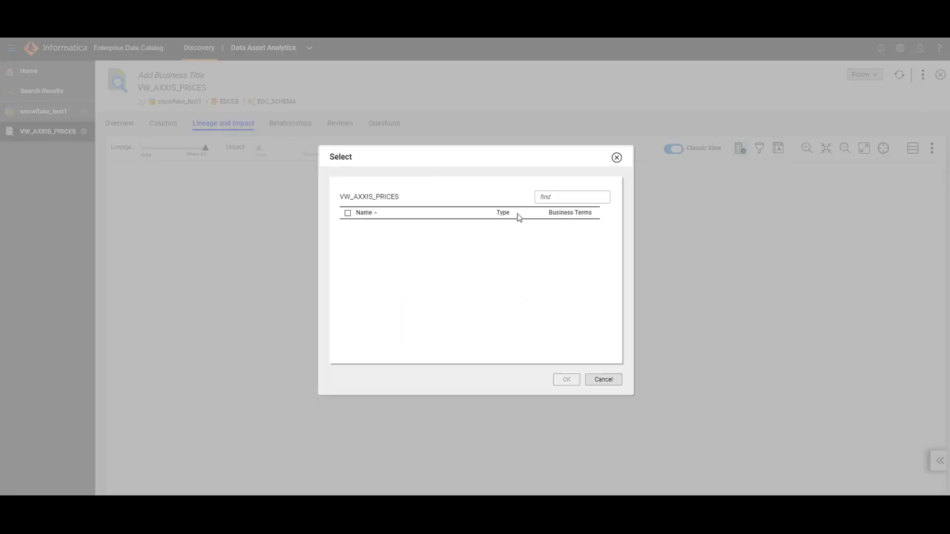
click(348, 212)
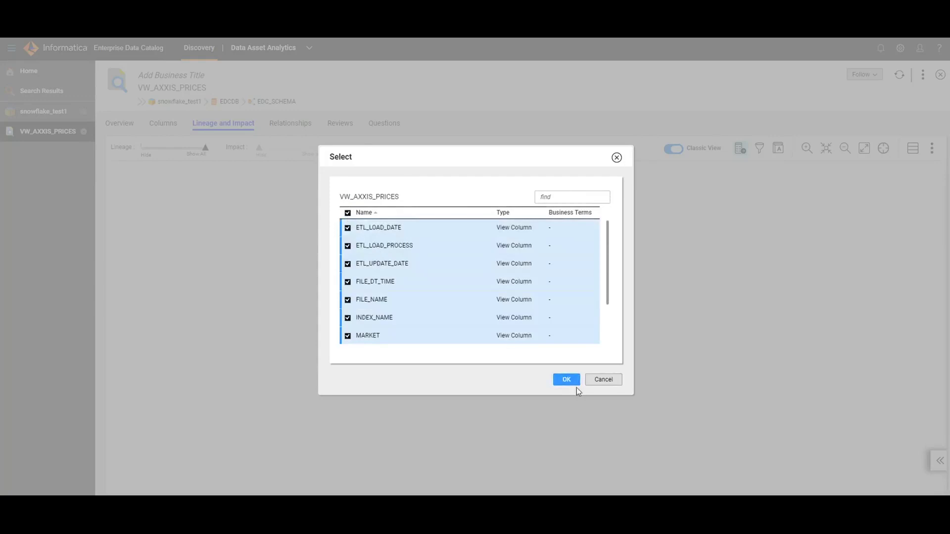
click(575, 383)
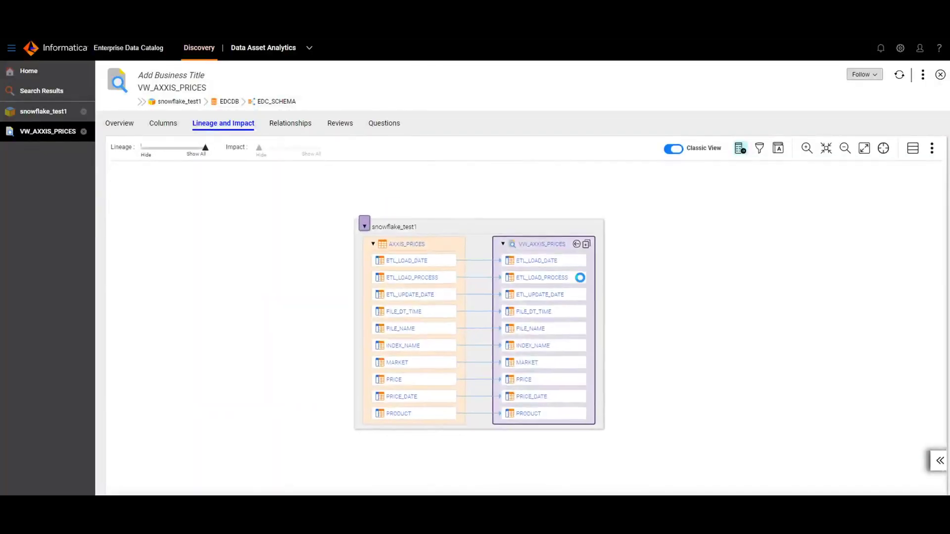
Return to the VW_AXXIS_PRICES overview and examine the Visualization entry among its system attributes.
click(129, 124)
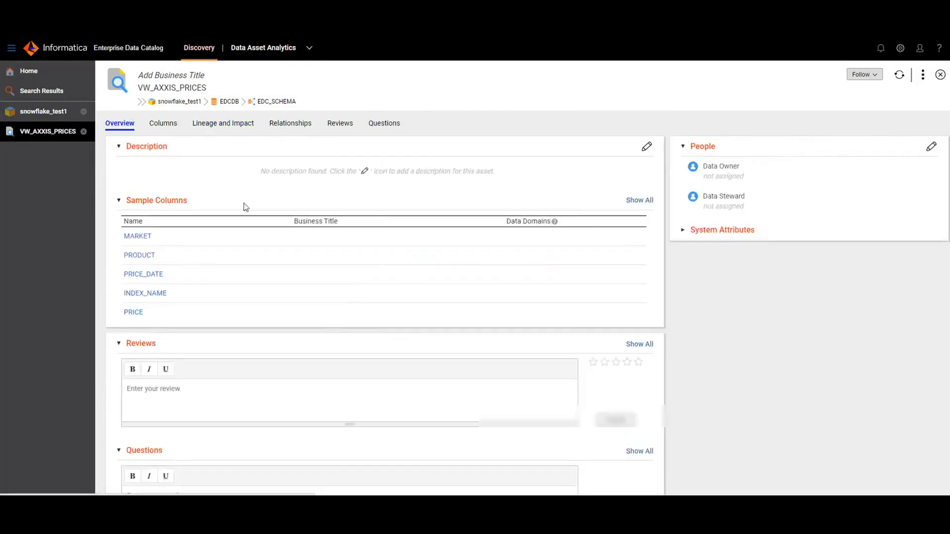
click(686, 230)
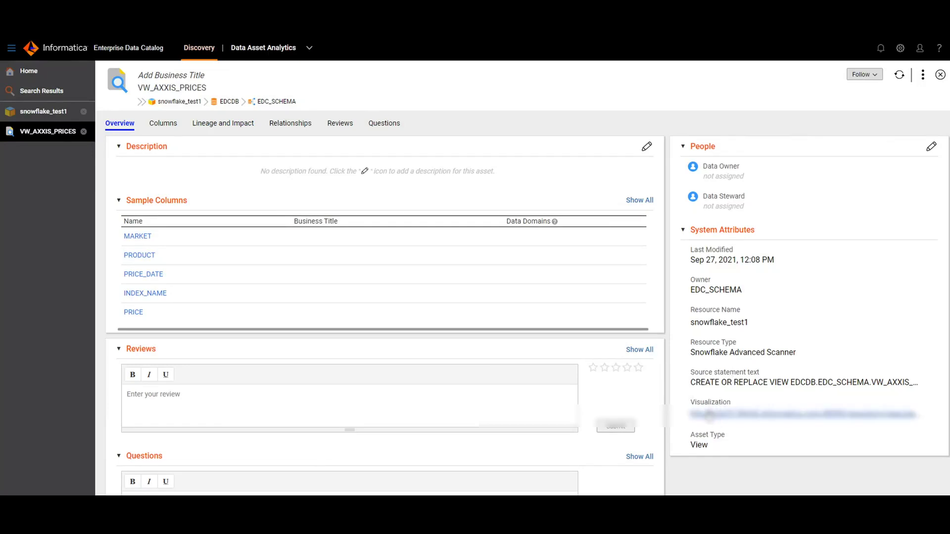
drag(690, 403, 735, 403)
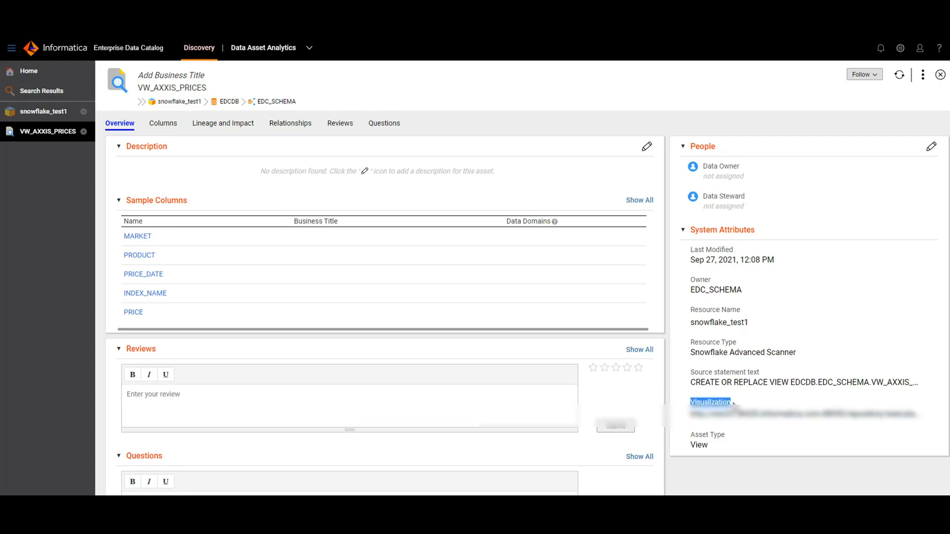
click(737, 404)
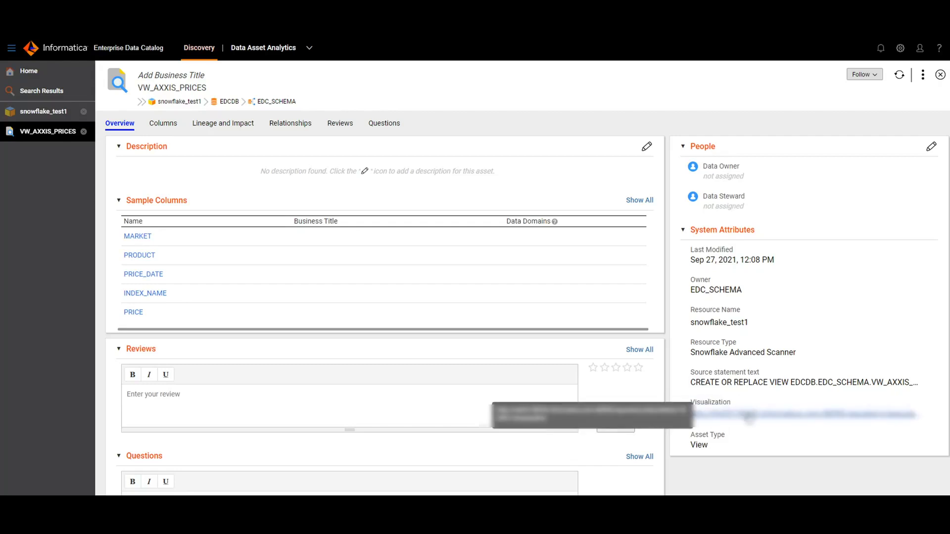
Follow the view's visualization link, log in to EDC Advanced Scanners as admin with the account password, and dismiss the browser's password warning.
click(748, 417)
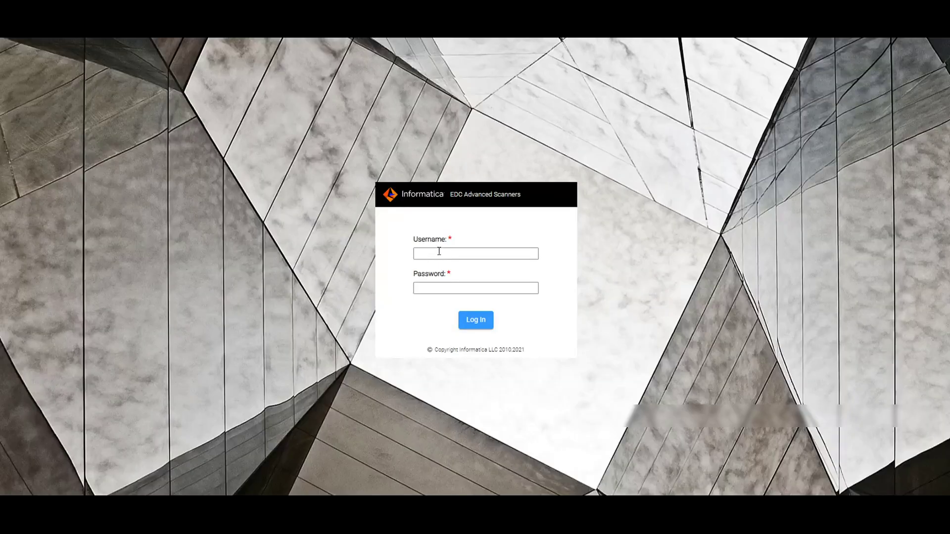
click(440, 254)
click(440, 273)
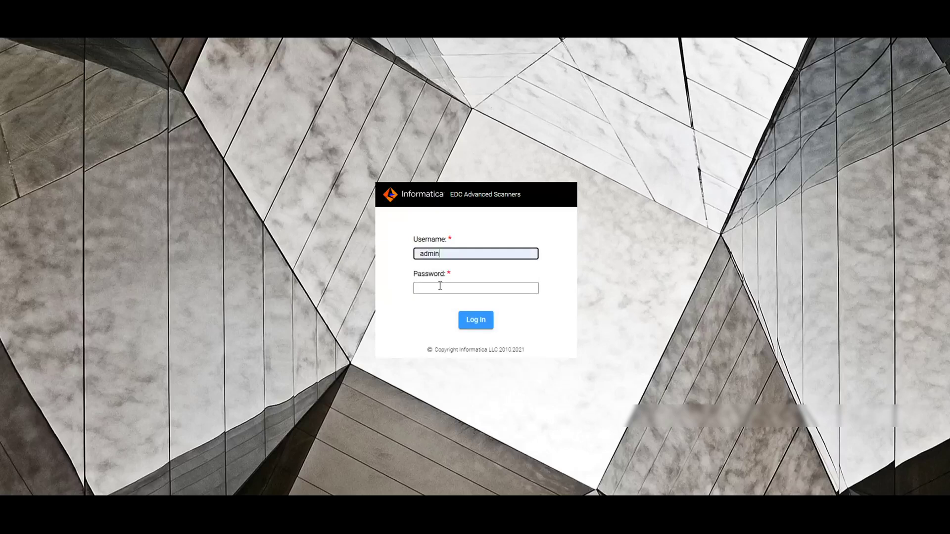
click(440, 287)
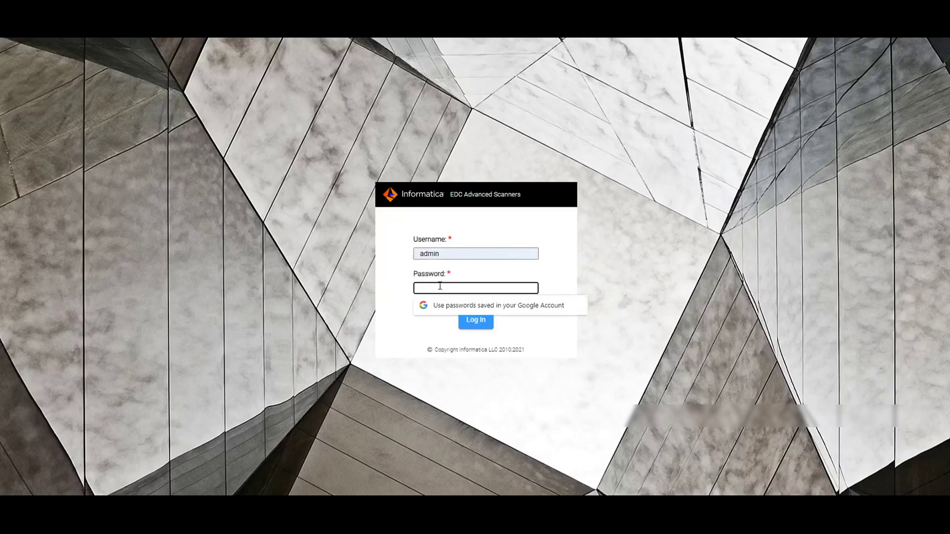
text(admi)
key(BackSpace)
key(BackSpace)
text(••)
key(Return)
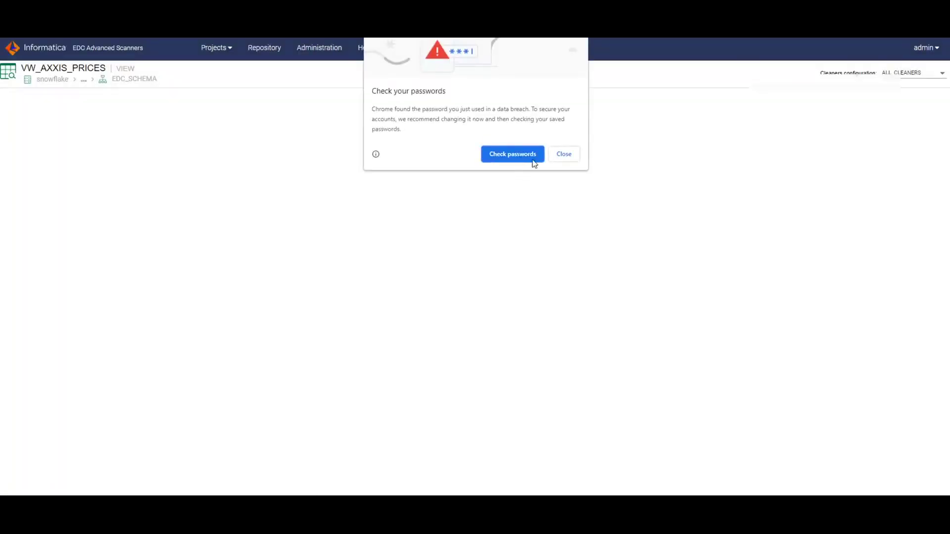
click(562, 153)
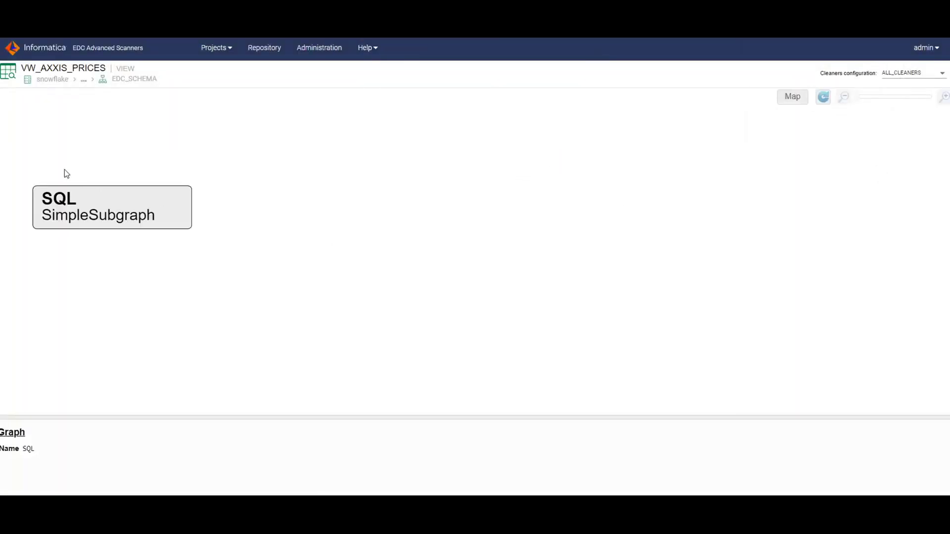
Expand the SQL subgraph and its AXXIS_PRICES and VW_AXXIS_PRICES components, and examine the output component's properties.
click(75, 200)
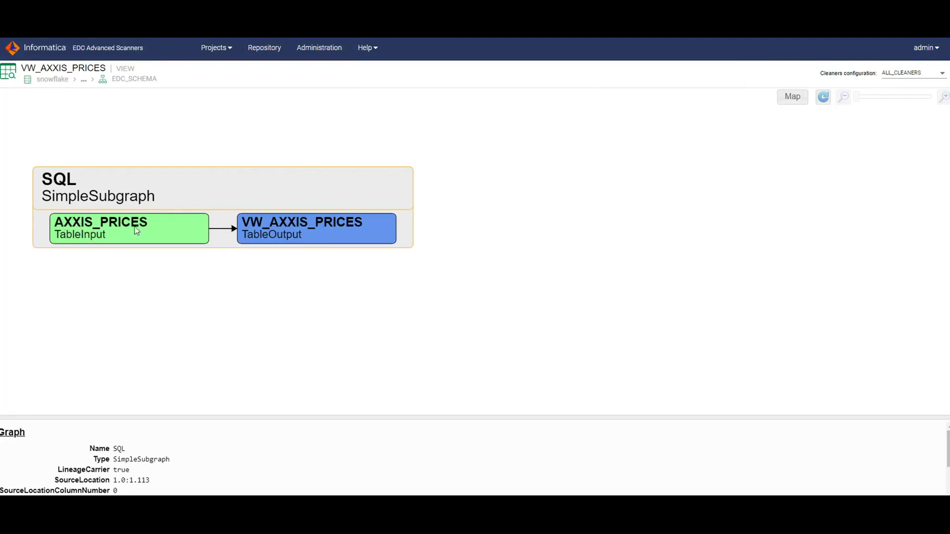
click(167, 236)
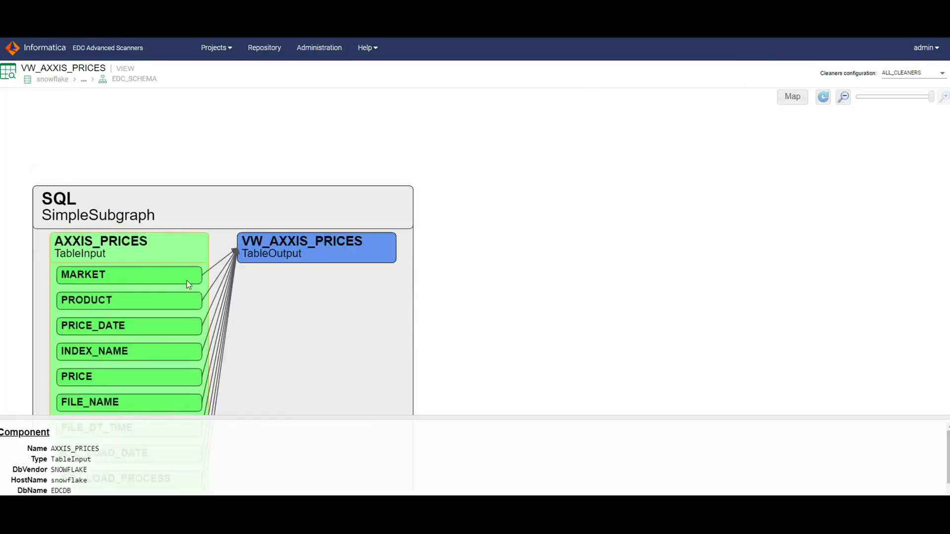
click(259, 244)
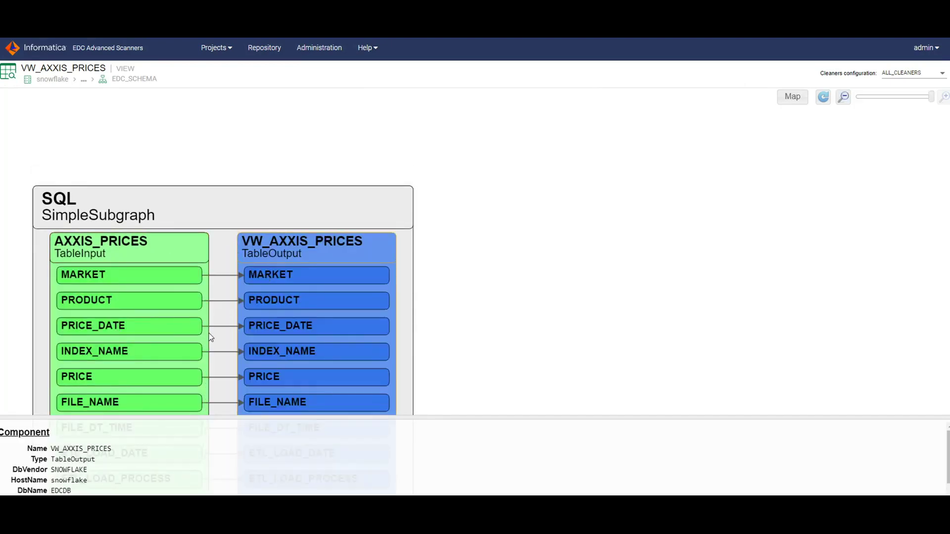
scroll(72, 457, down, 1)
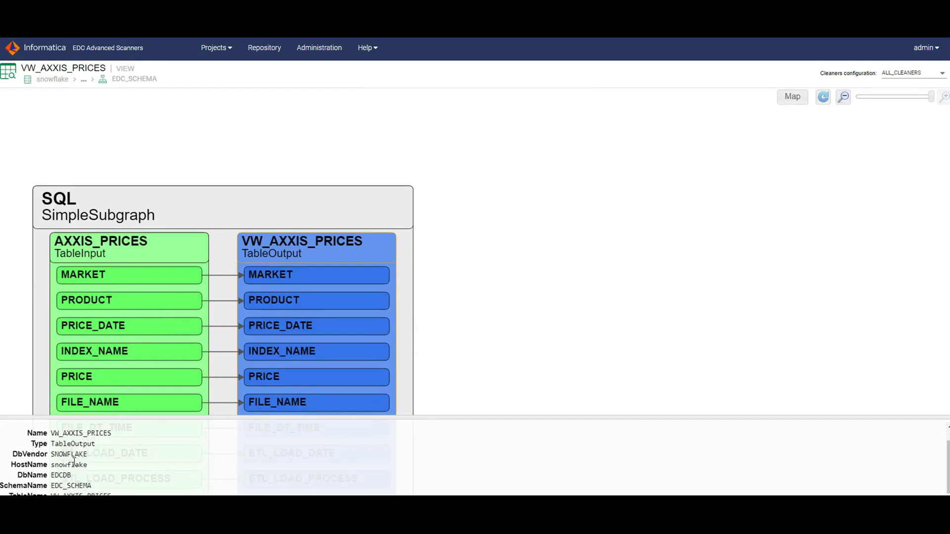